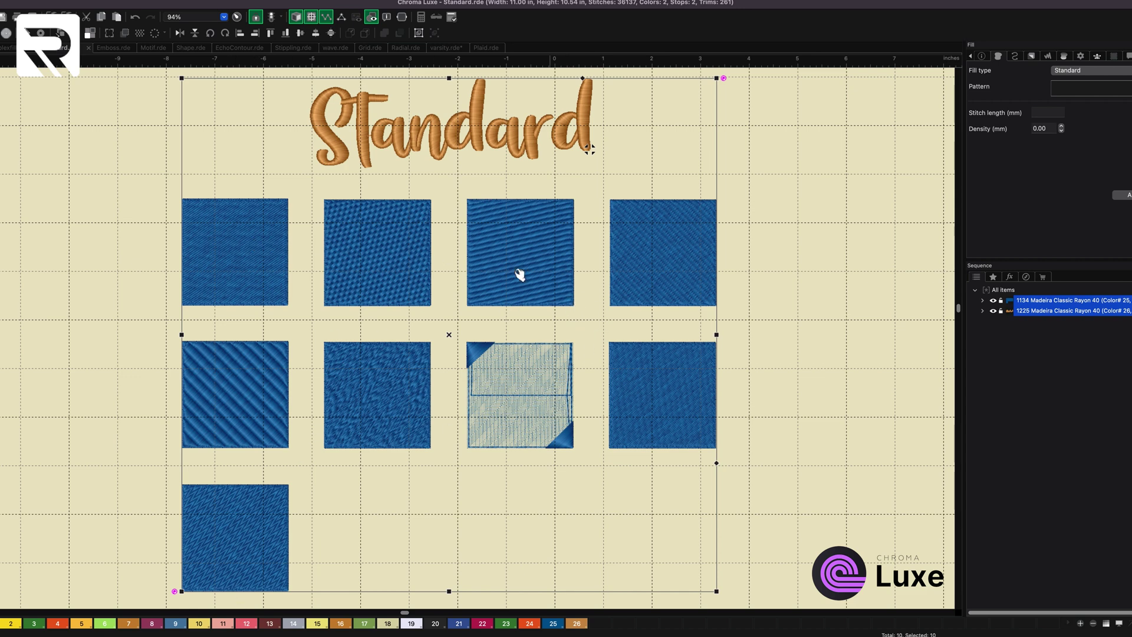
Step: Inspect the nine blue Standard fill samples by selecting each square in turn, row by row
click(226, 221)
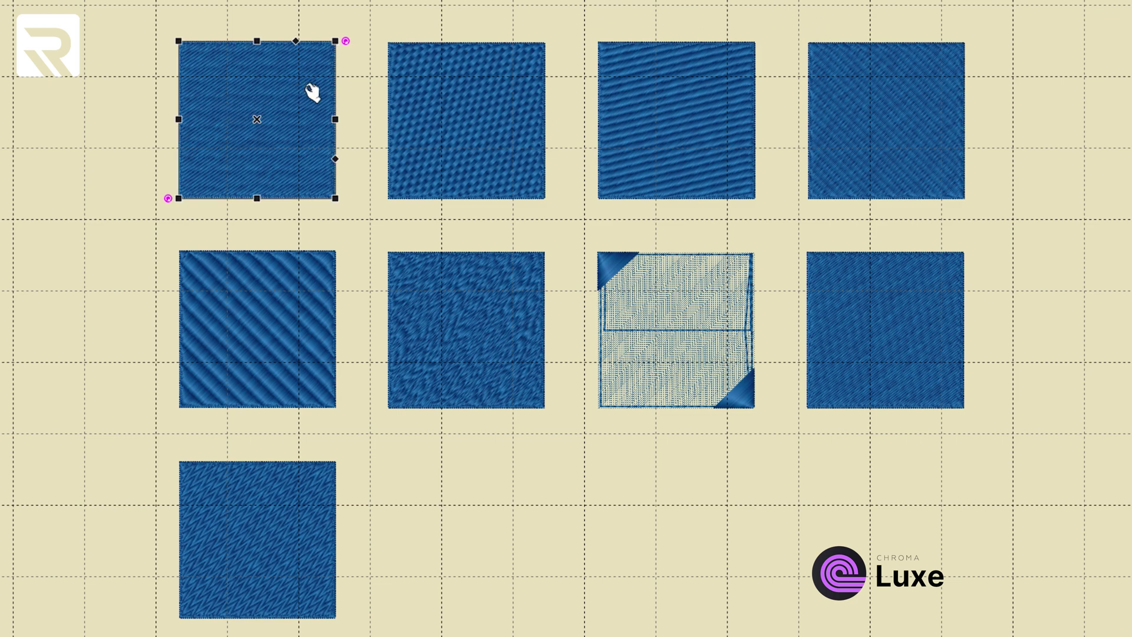
click(475, 152)
click(701, 143)
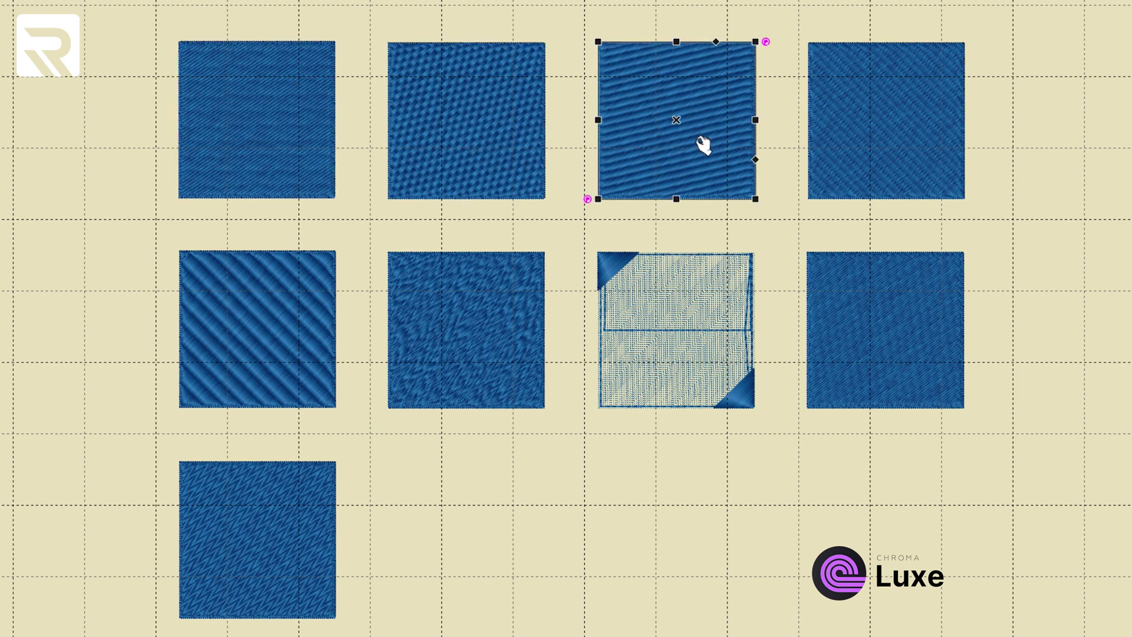
click(877, 134)
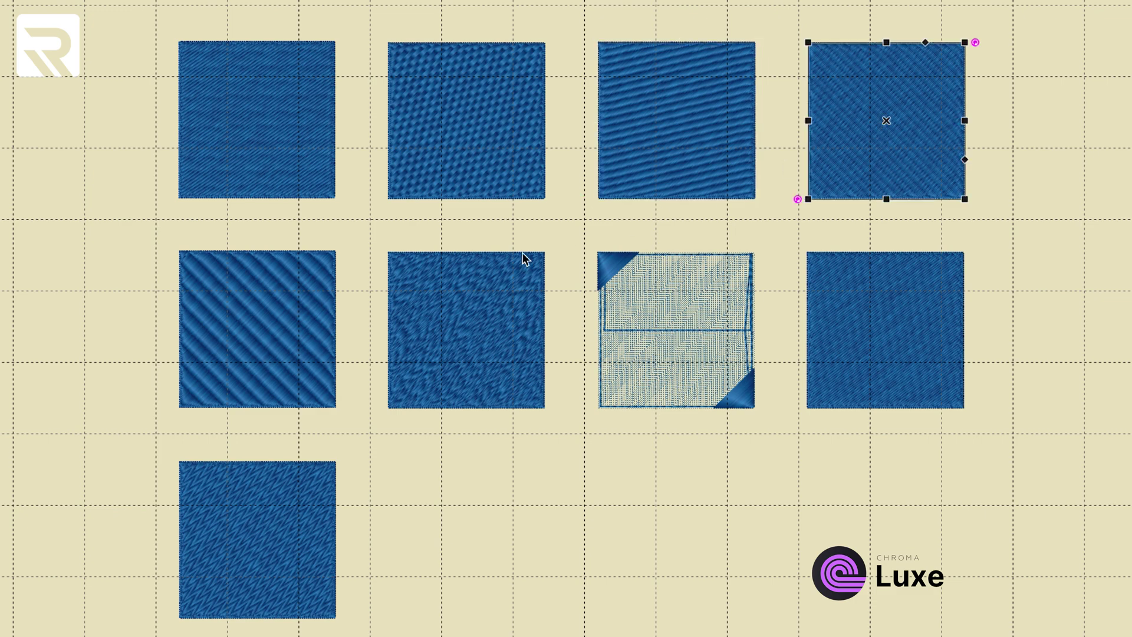
click(271, 290)
click(465, 311)
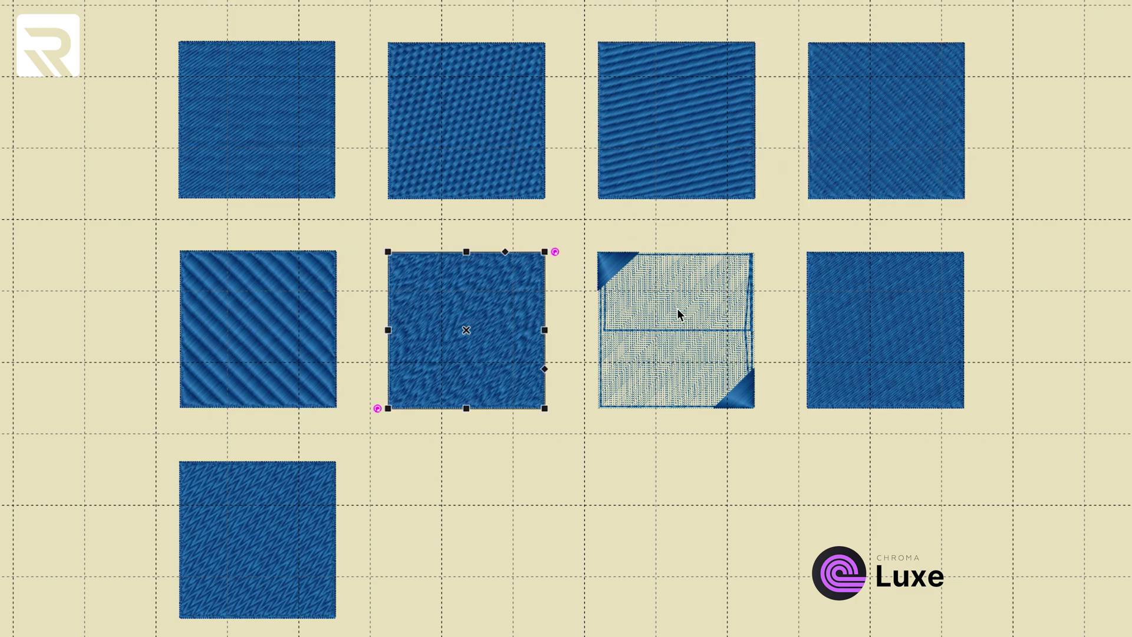
click(678, 309)
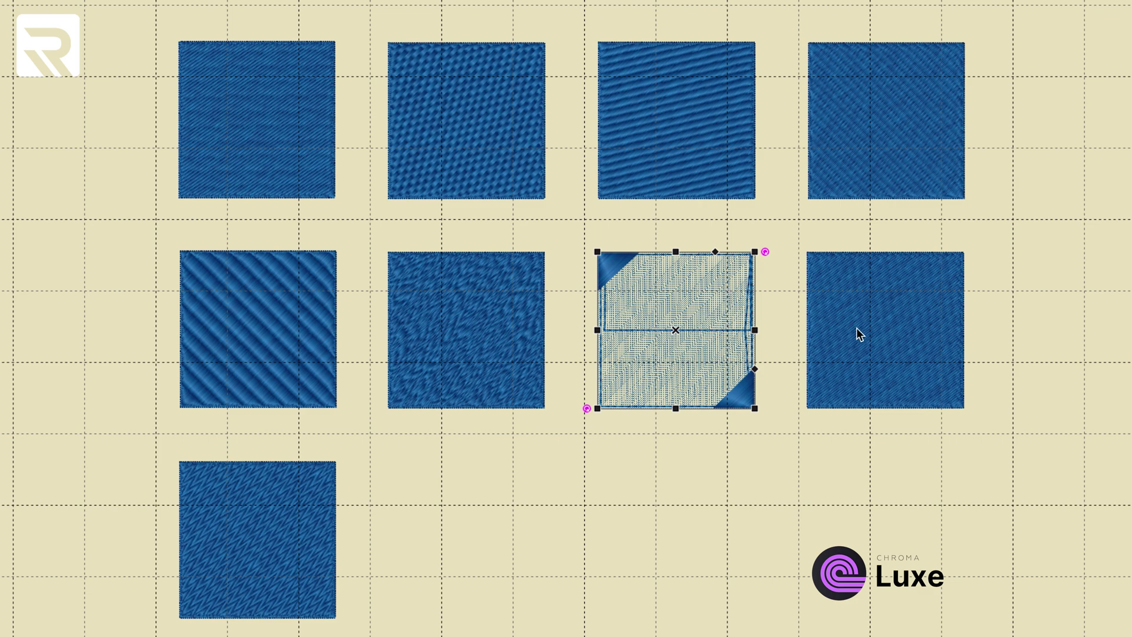
click(893, 321)
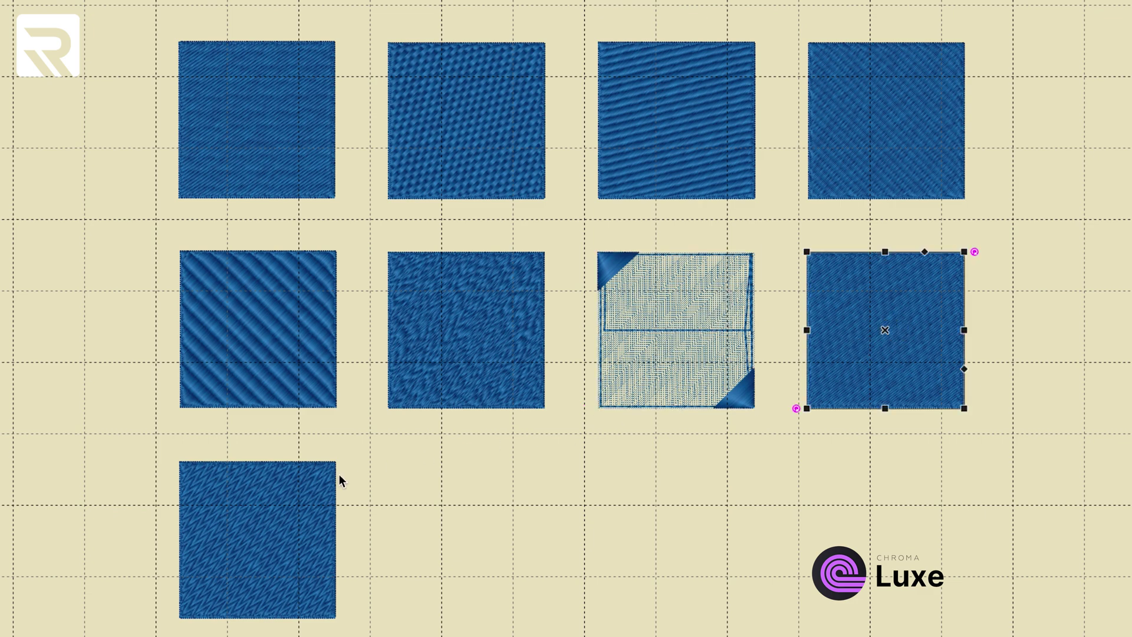
click(236, 531)
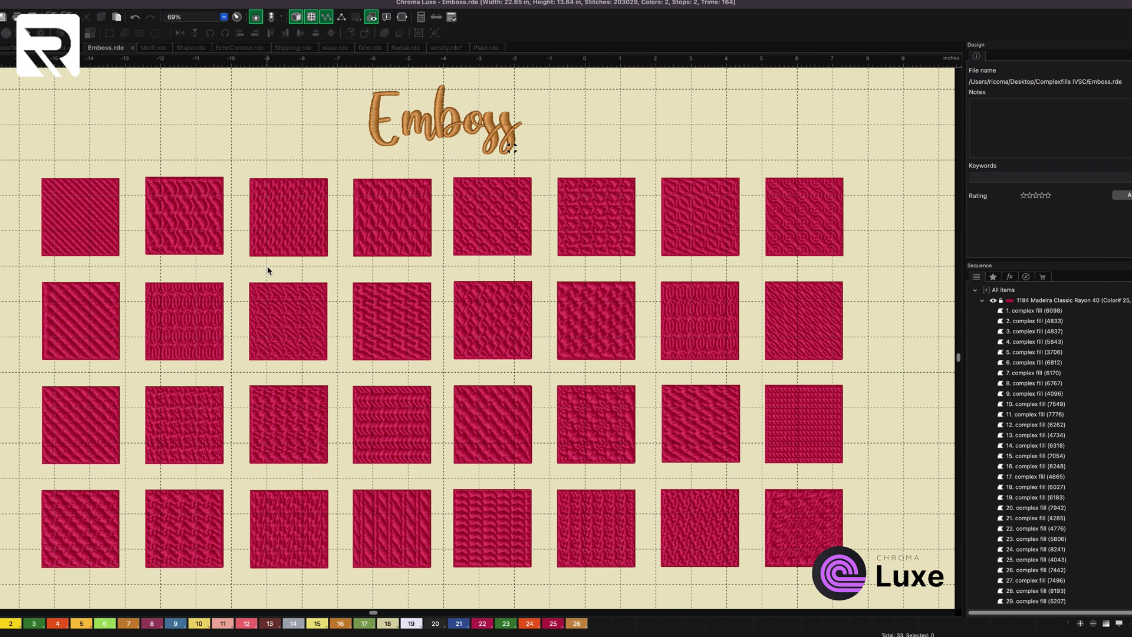
Step: Select the first and second Emboss samples in the upper row to view their fill settings
click(82, 219)
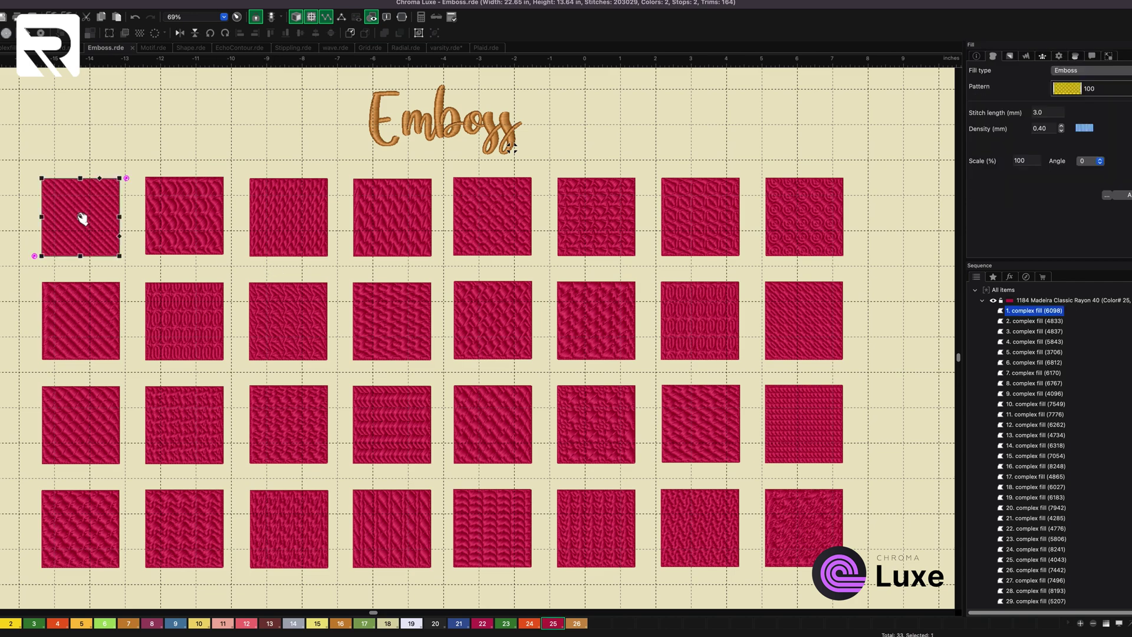
click(194, 221)
click(195, 225)
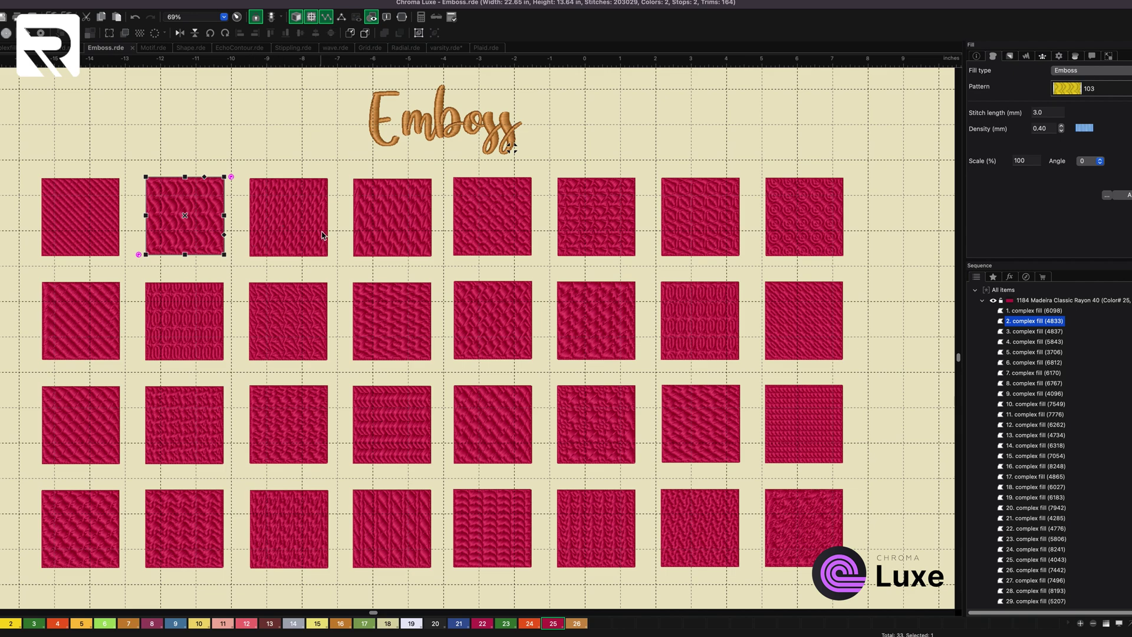
Step: Examine the stitch textures of the red Emboss samples up close across the rows, then as a complete grid
scroll(322, 235, down, 5)
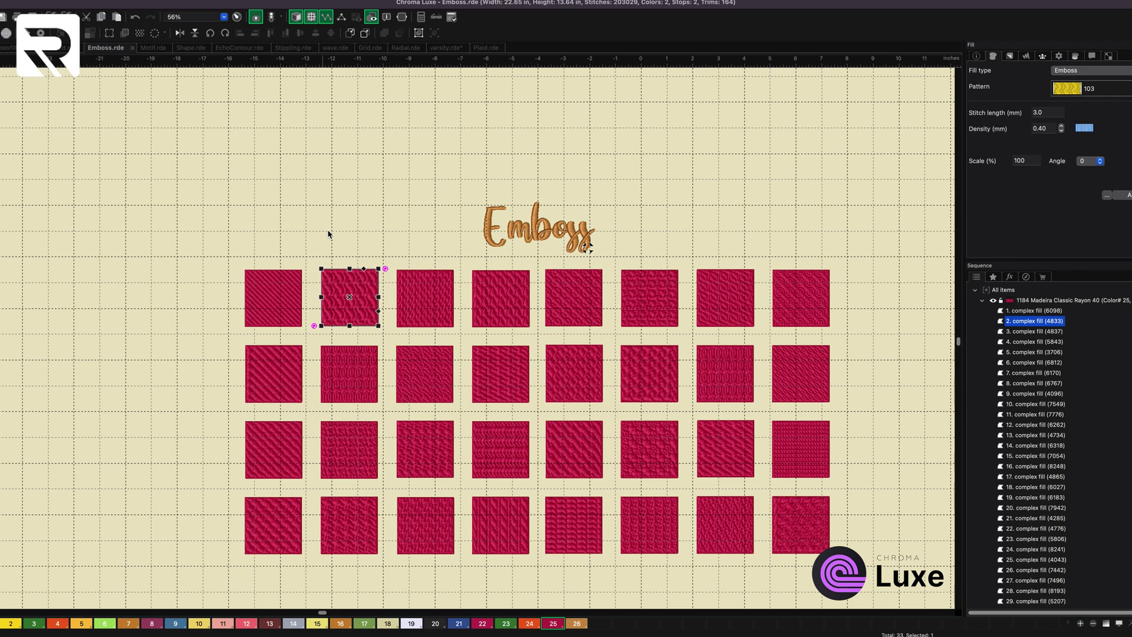
scroll(328, 234, up, 4)
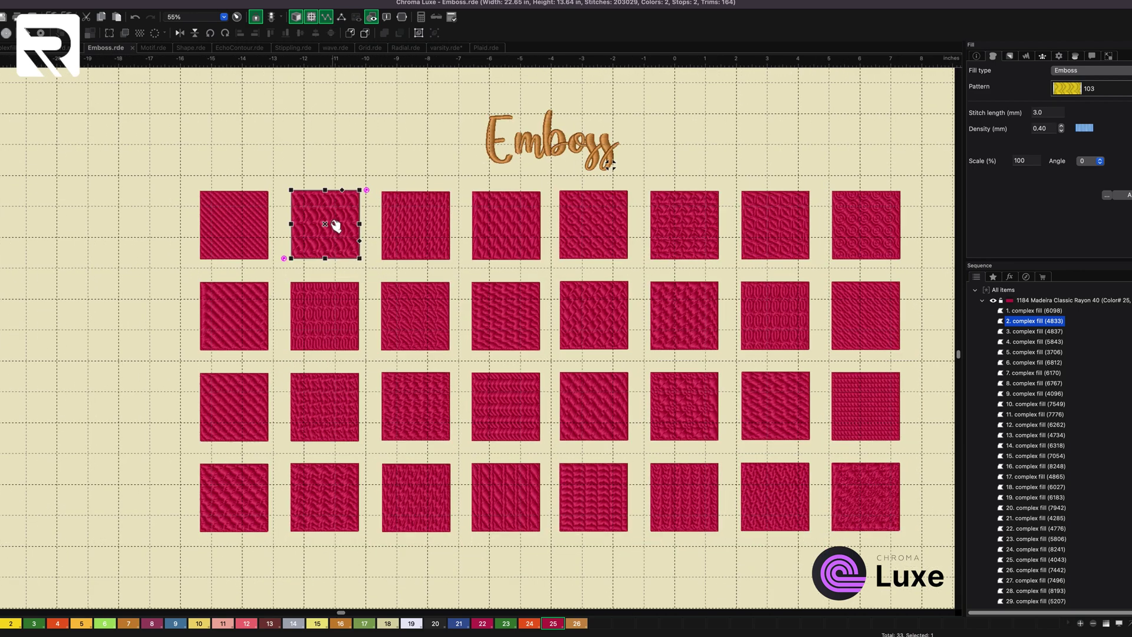
scroll(336, 226, up, 4)
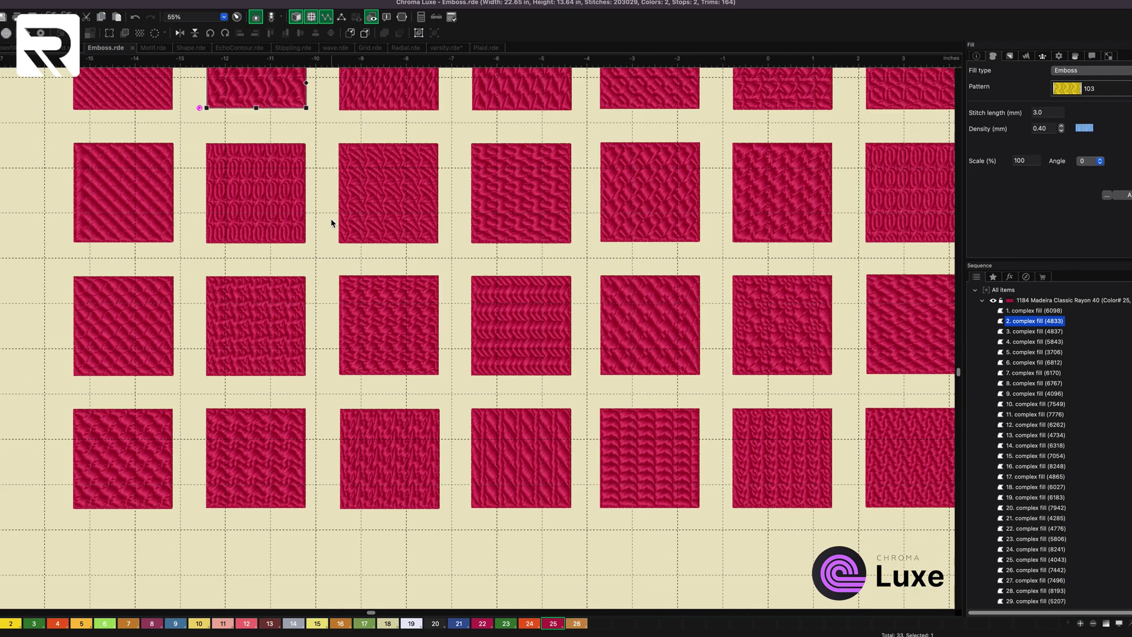
scroll(332, 223, up, 4)
scroll(329, 221, left, 3)
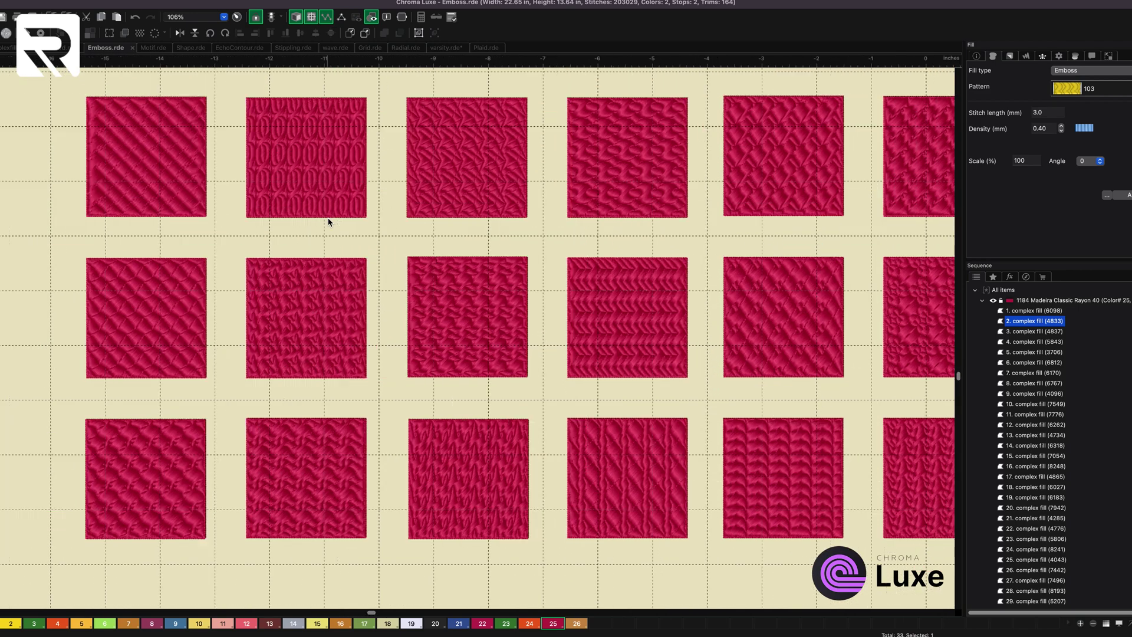
scroll(329, 221, up, 3)
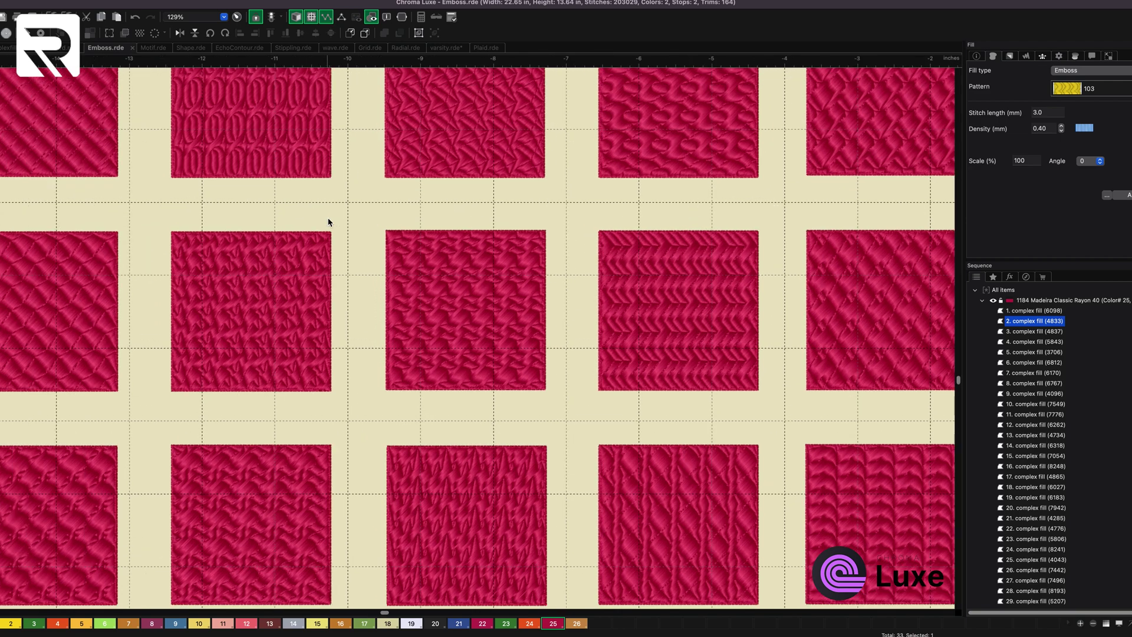
scroll(328, 221, up, 2)
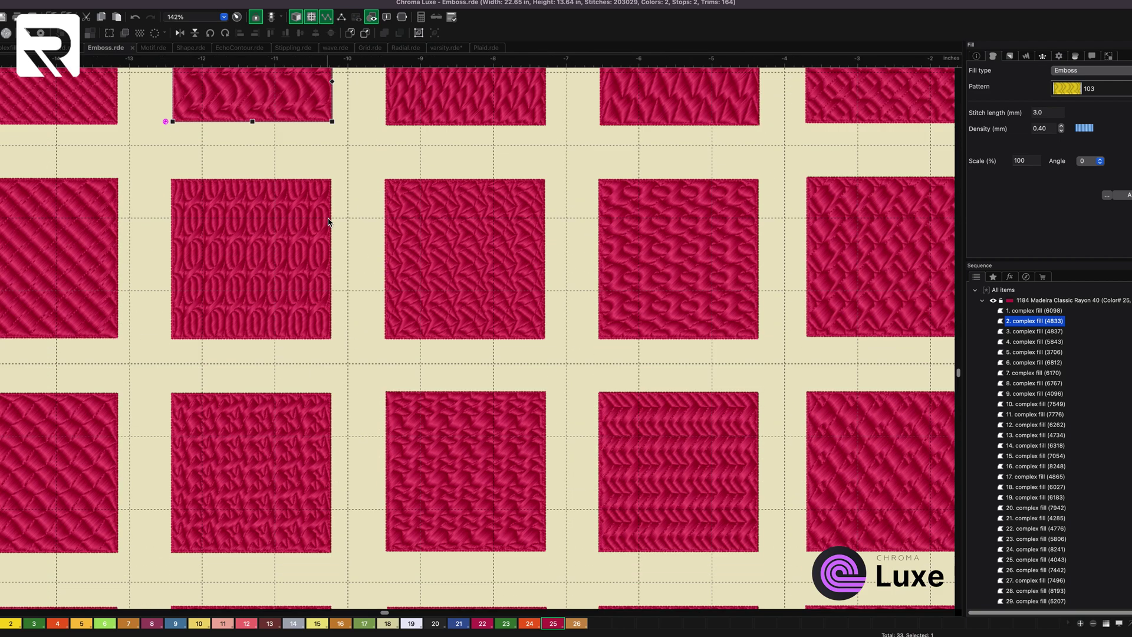
scroll(328, 221, up, 2)
scroll(328, 221, up, 2)
scroll(329, 222, left, 3)
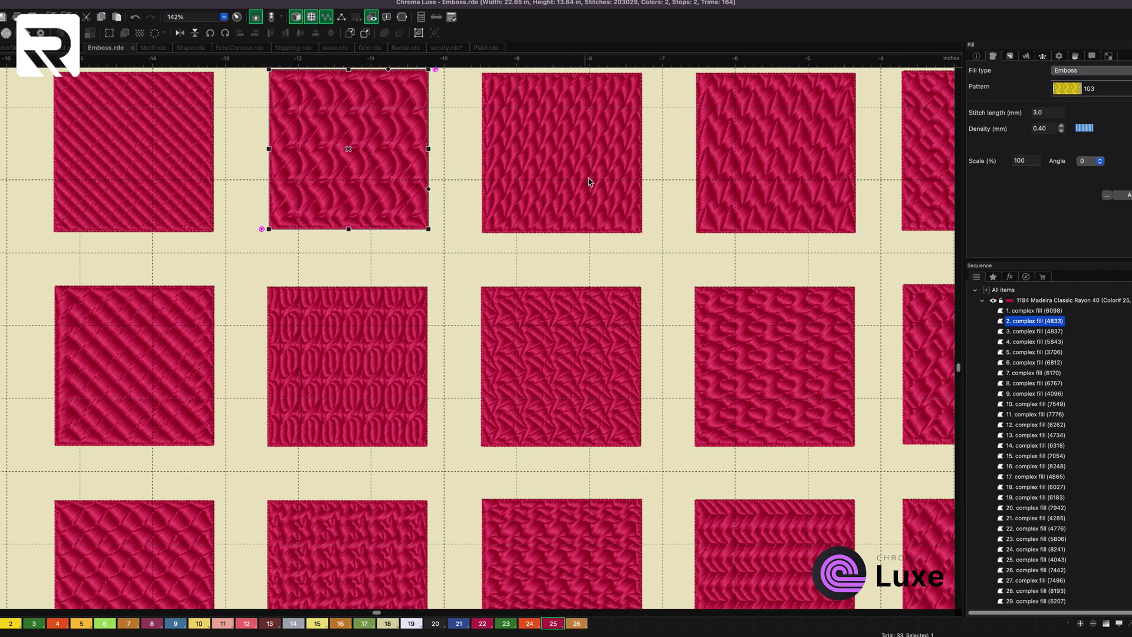
scroll(672, 176, right, 3)
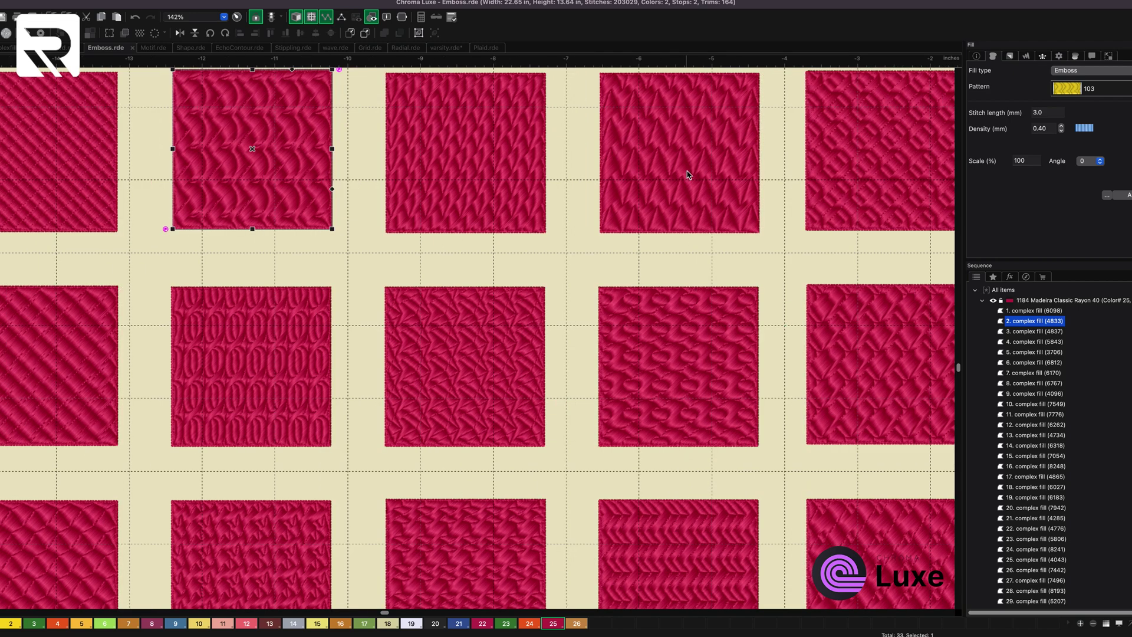
scroll(706, 175, right, 3)
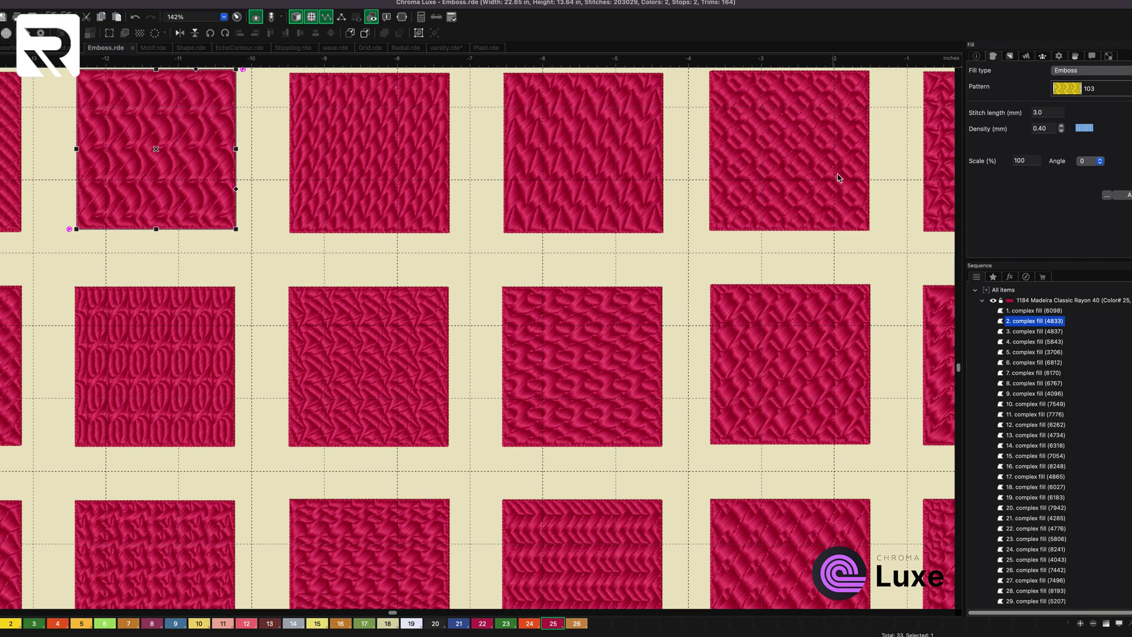
scroll(807, 167, right, 3)
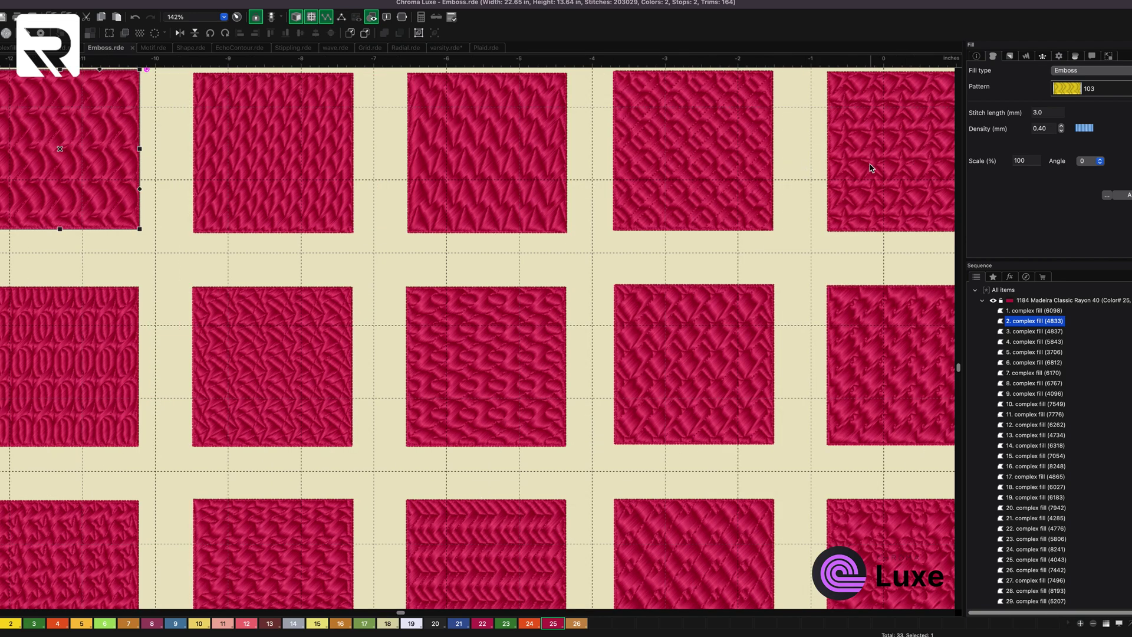
scroll(914, 173, right, 3)
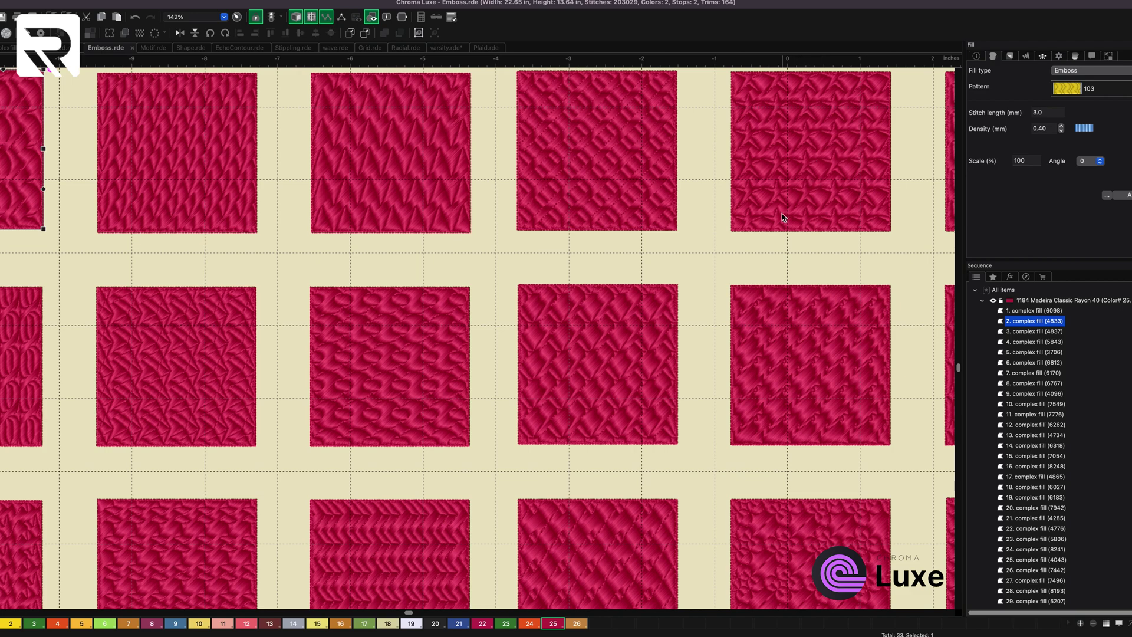
scroll(780, 220, down, 1)
scroll(780, 220, down, 1)
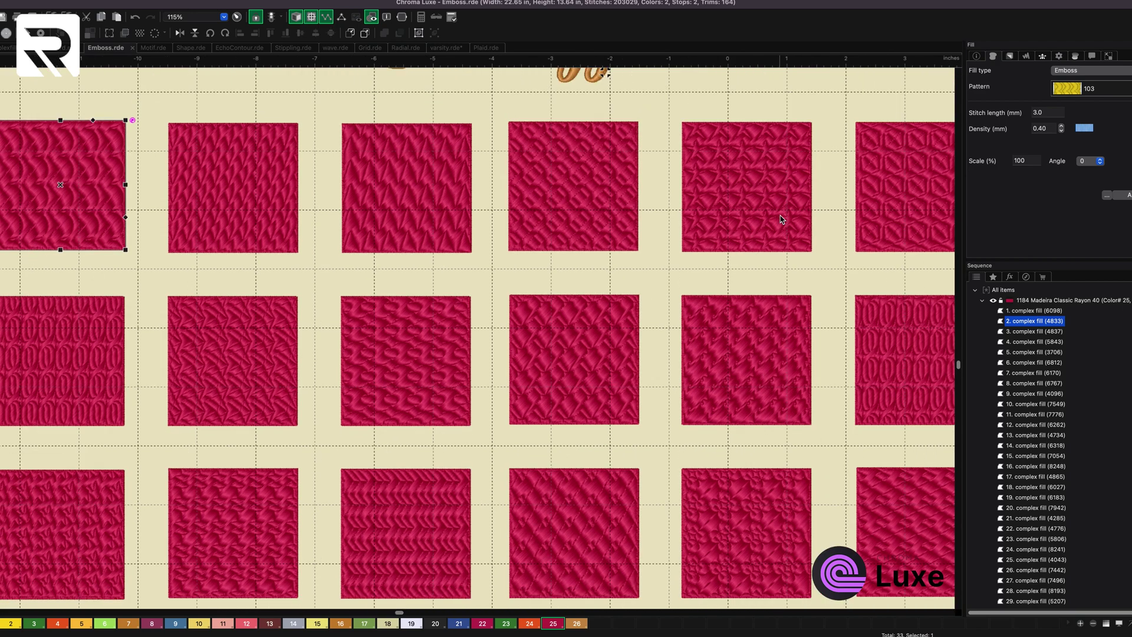
scroll(780, 219, down, 2)
scroll(780, 218, down, 3)
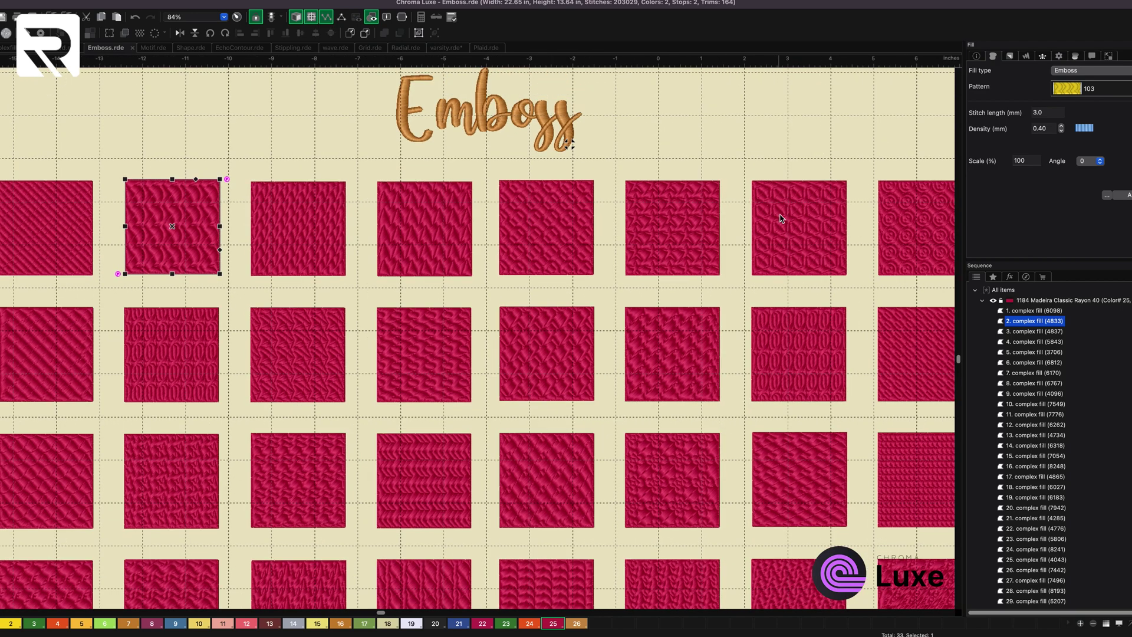
scroll(780, 218, down, 1)
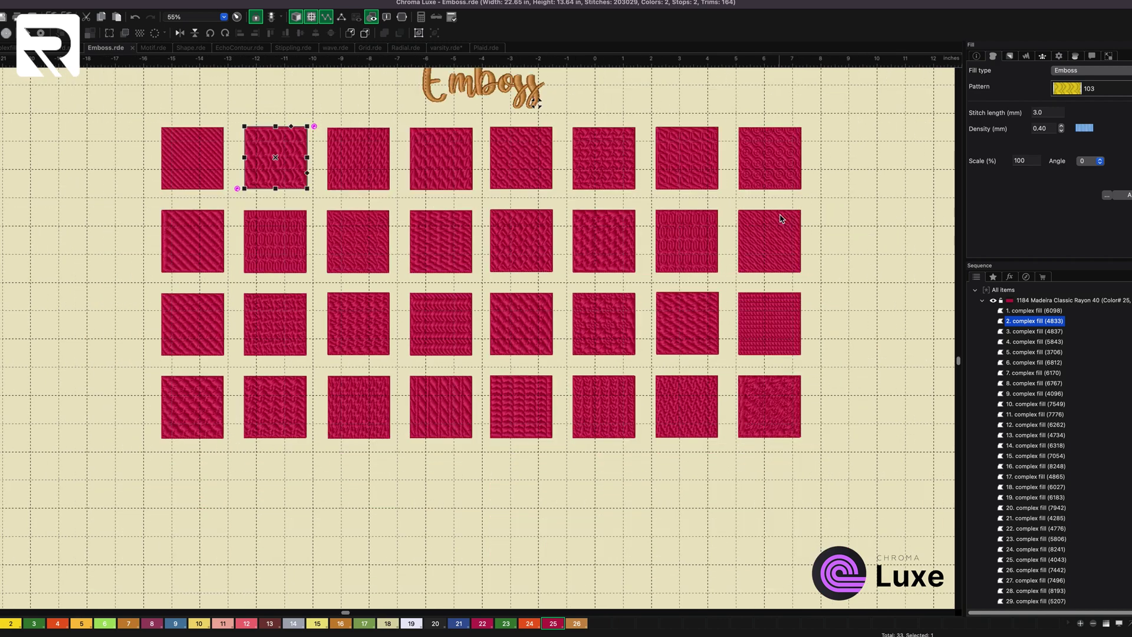
scroll(780, 218, up, 1)
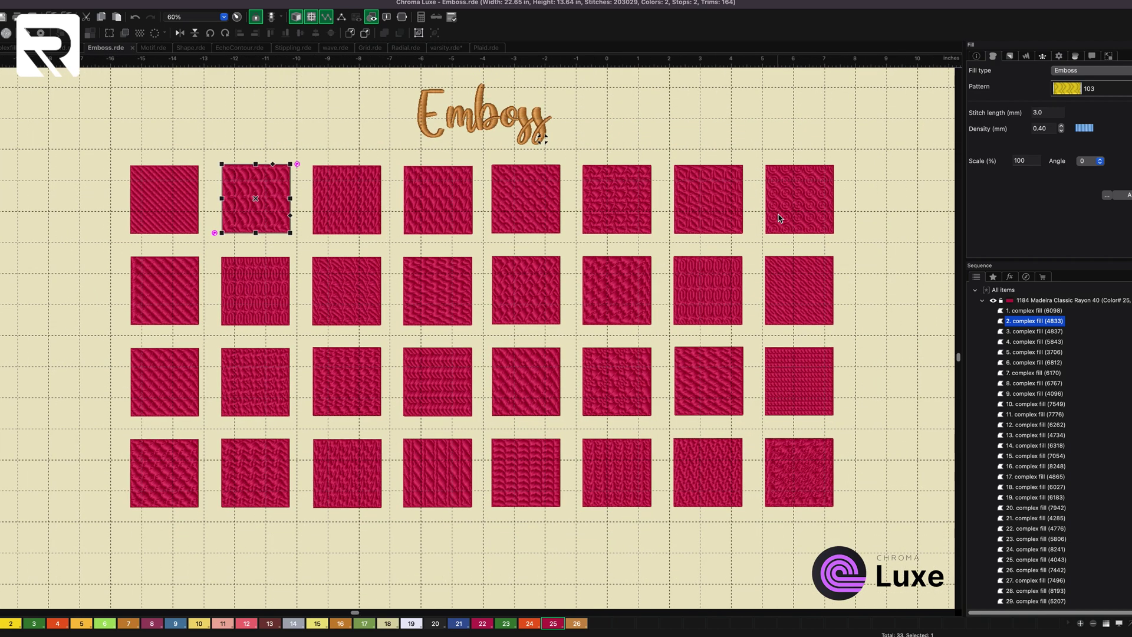
scroll(779, 218, up, 1)
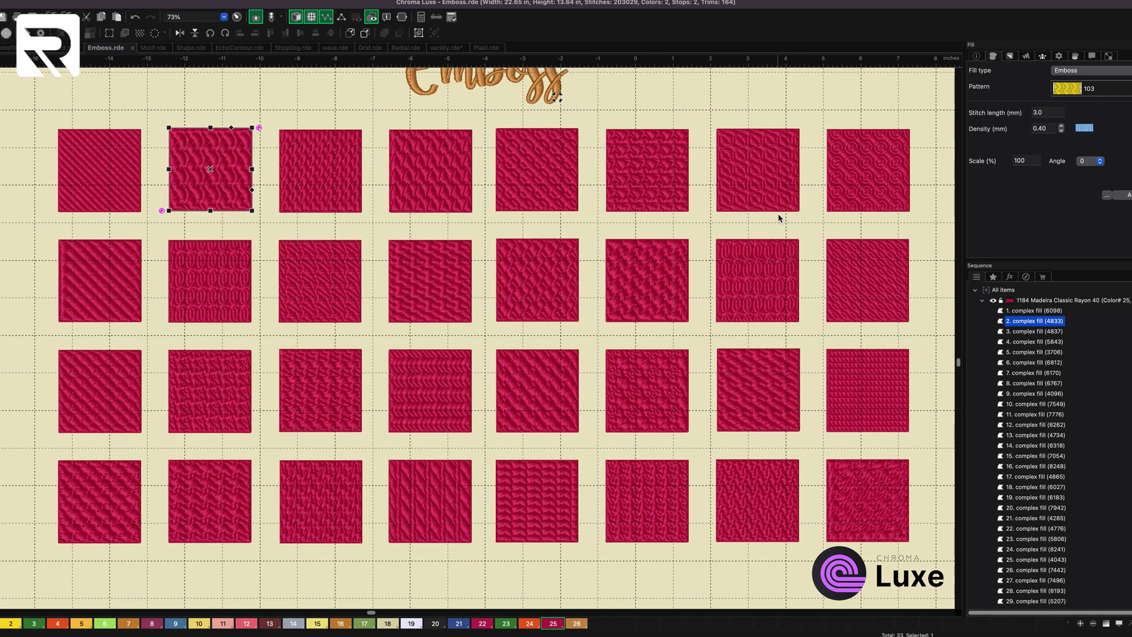
scroll(779, 218, up, 2)
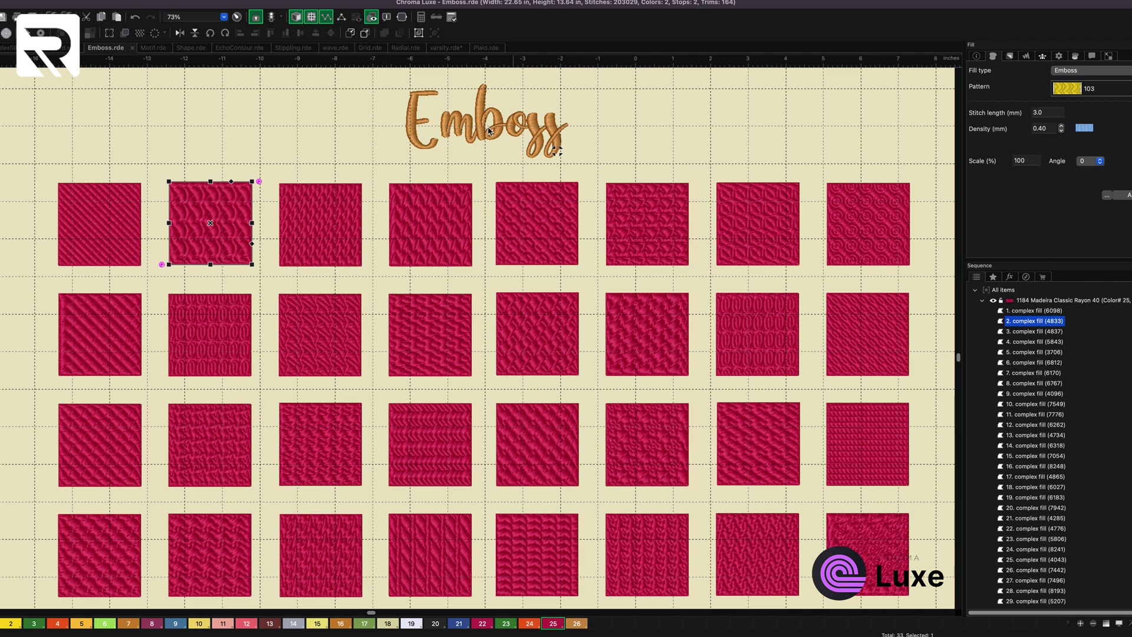
Step: Switch to the Motif.rde design and view the pattern choices for the first green square's Motif fill
click(151, 47)
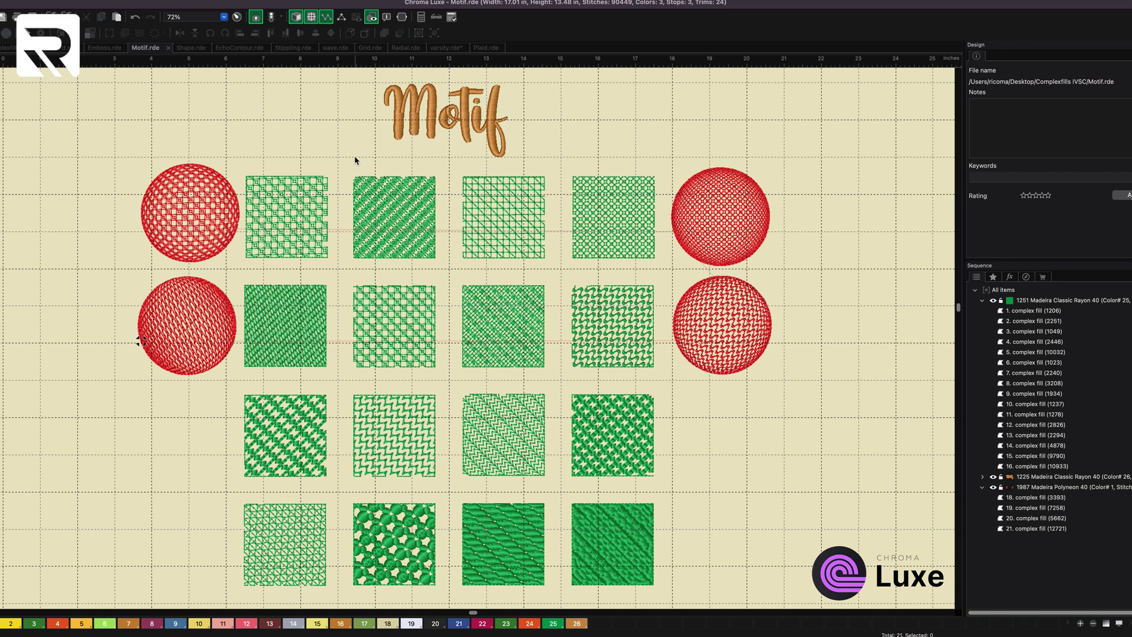
click(290, 223)
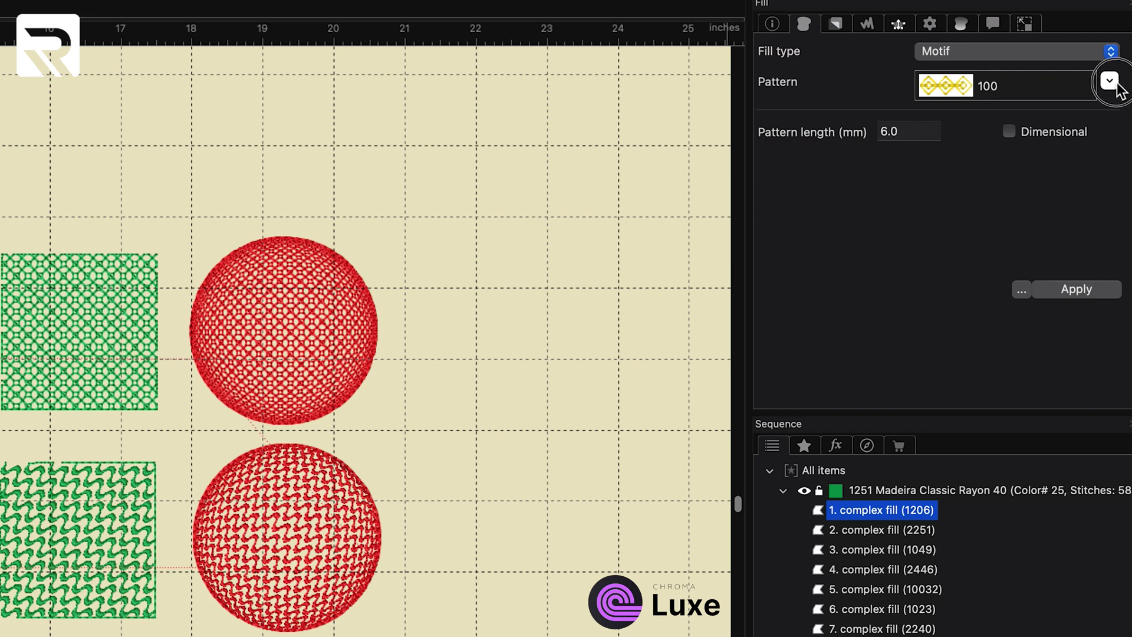
click(1130, 86)
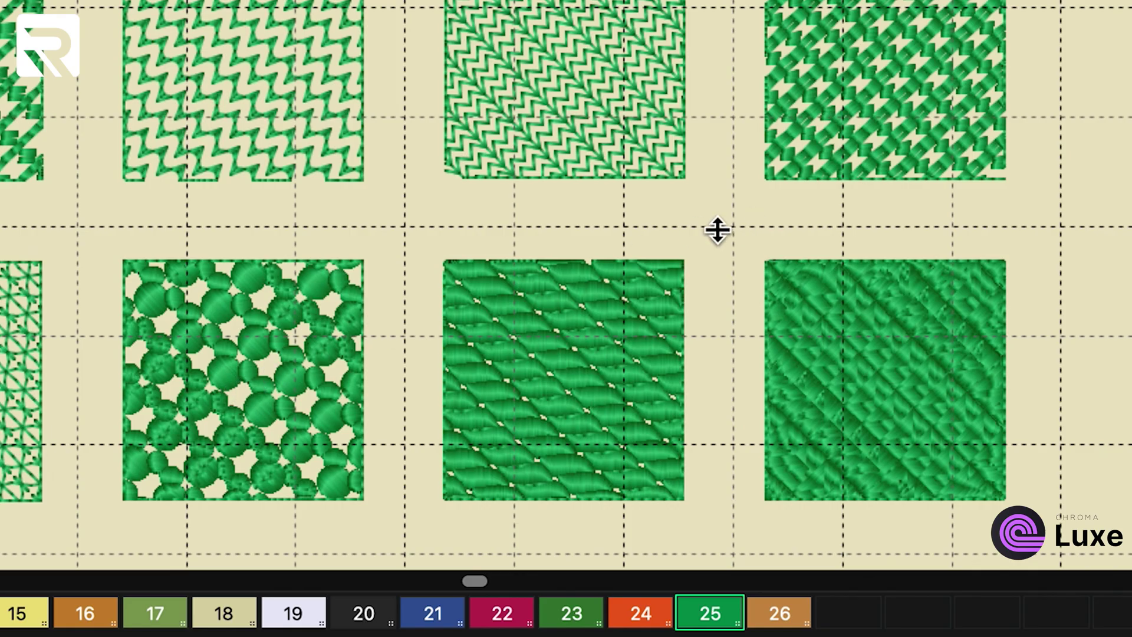
click(1074, 243)
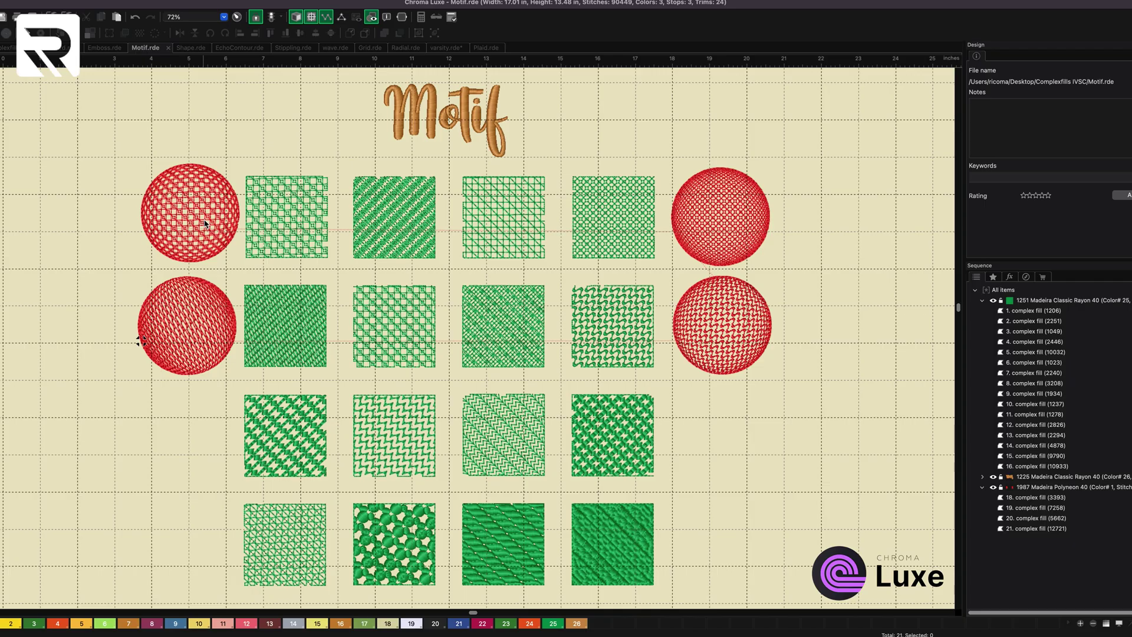
Step: Switch to the Shape.rde design and view the pattern choices for the concentric-square sample in the upper row
click(185, 50)
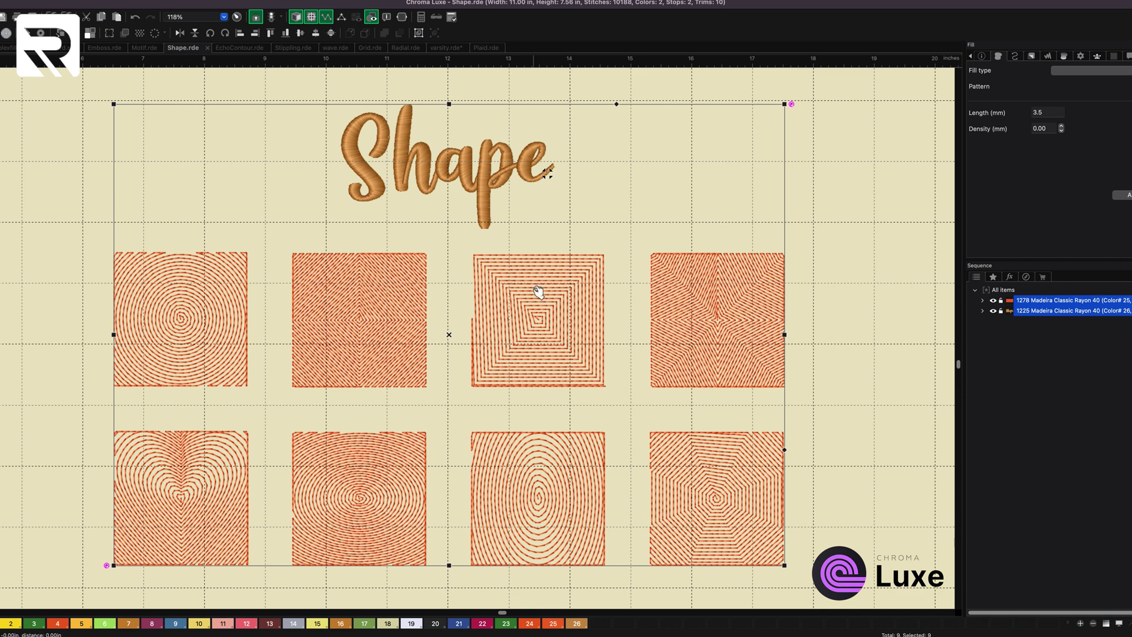
click(1083, 217)
click(553, 306)
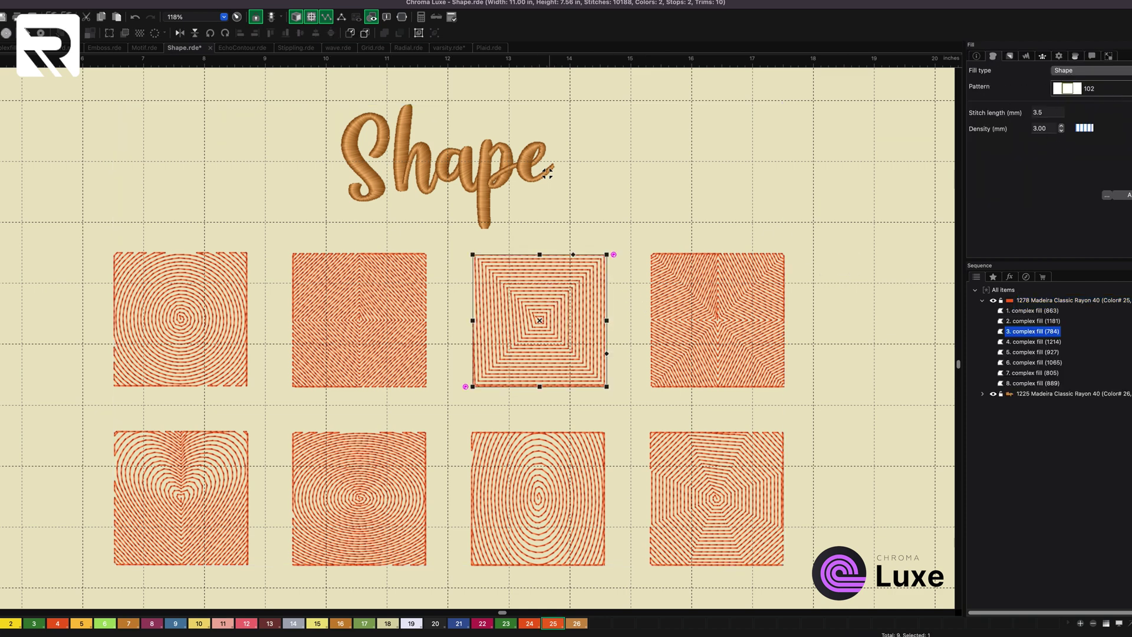
click(1129, 88)
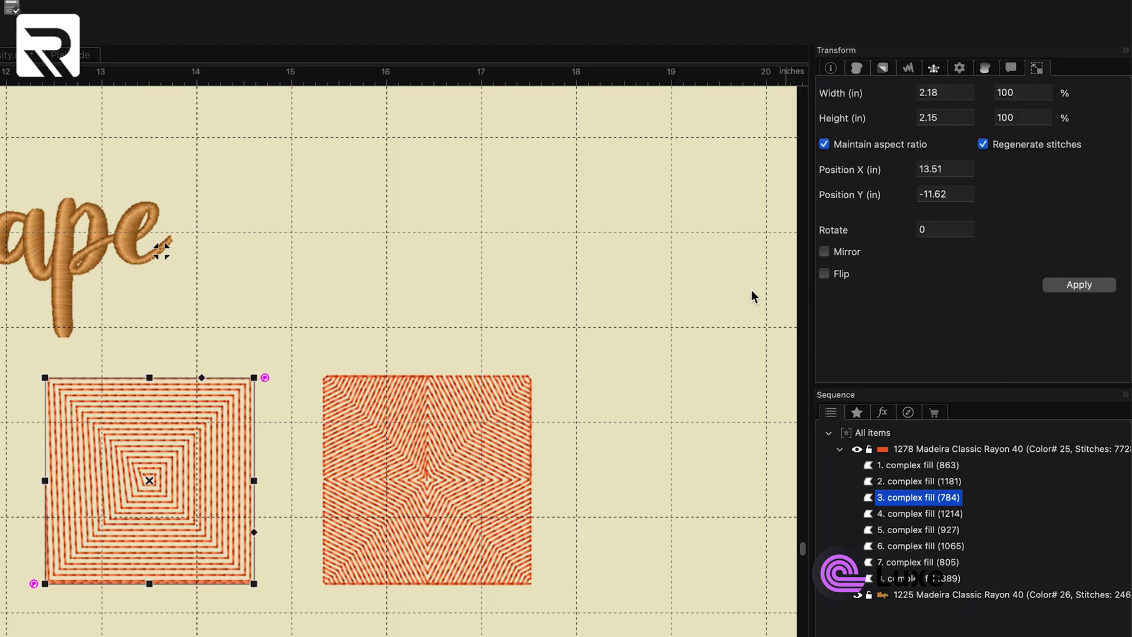
Step: Reduce the fill density of the selected concentric-square sample by three increments and apply the change
click(854, 68)
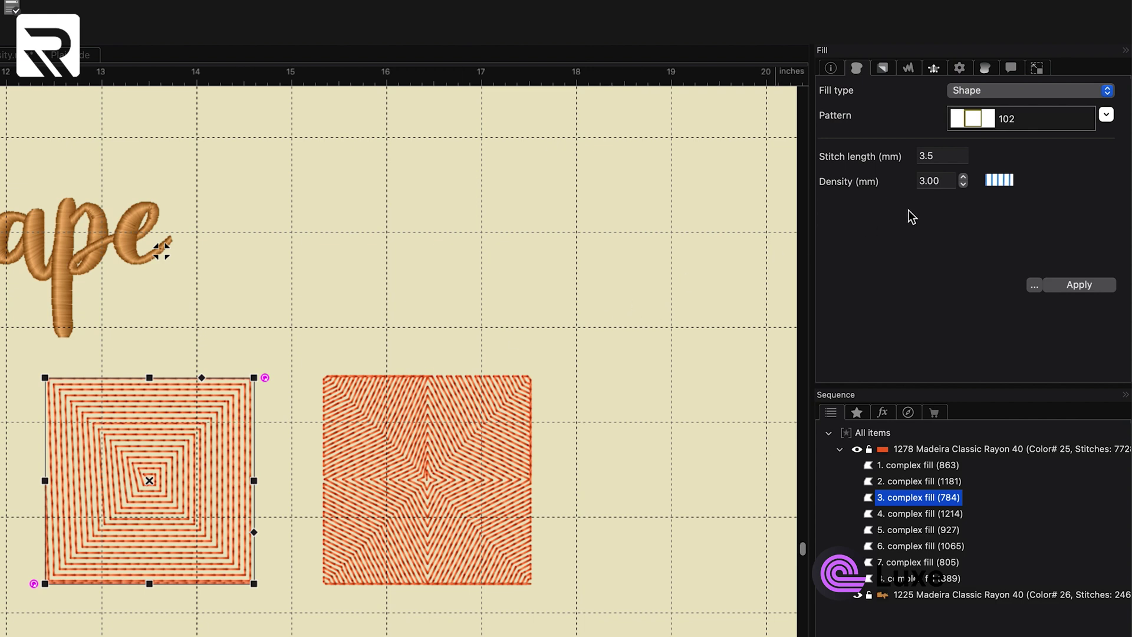
click(964, 184)
click(965, 184)
click(965, 184)
click(1078, 286)
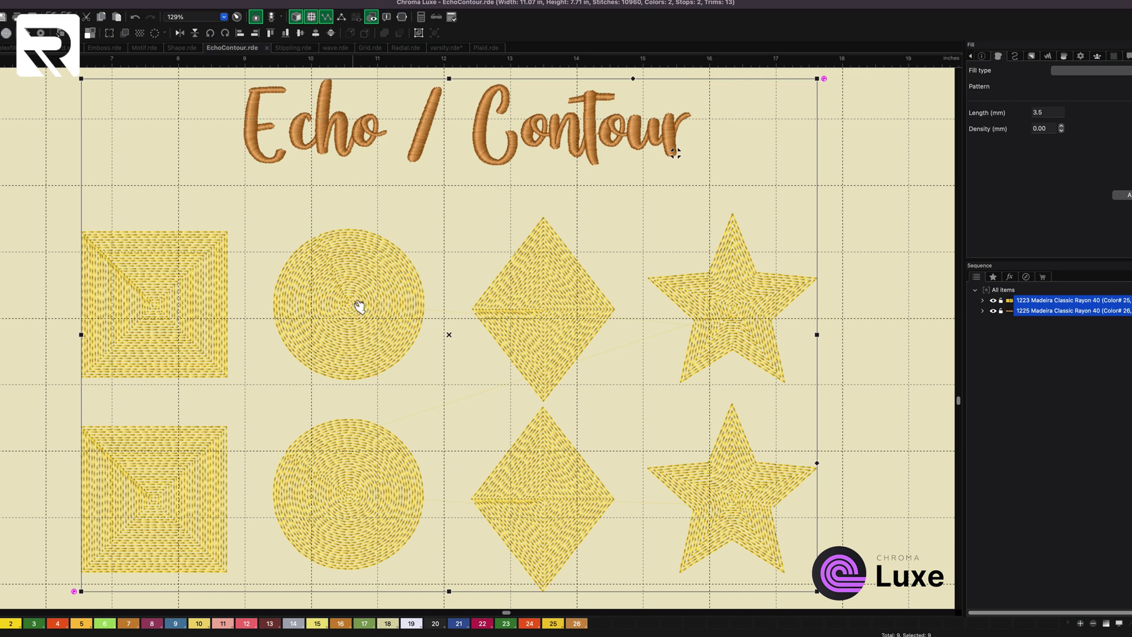
Step: Ungroup the samples in the Stippling.rde design and check the fill settings of the blue, red and green squares
click(284, 51)
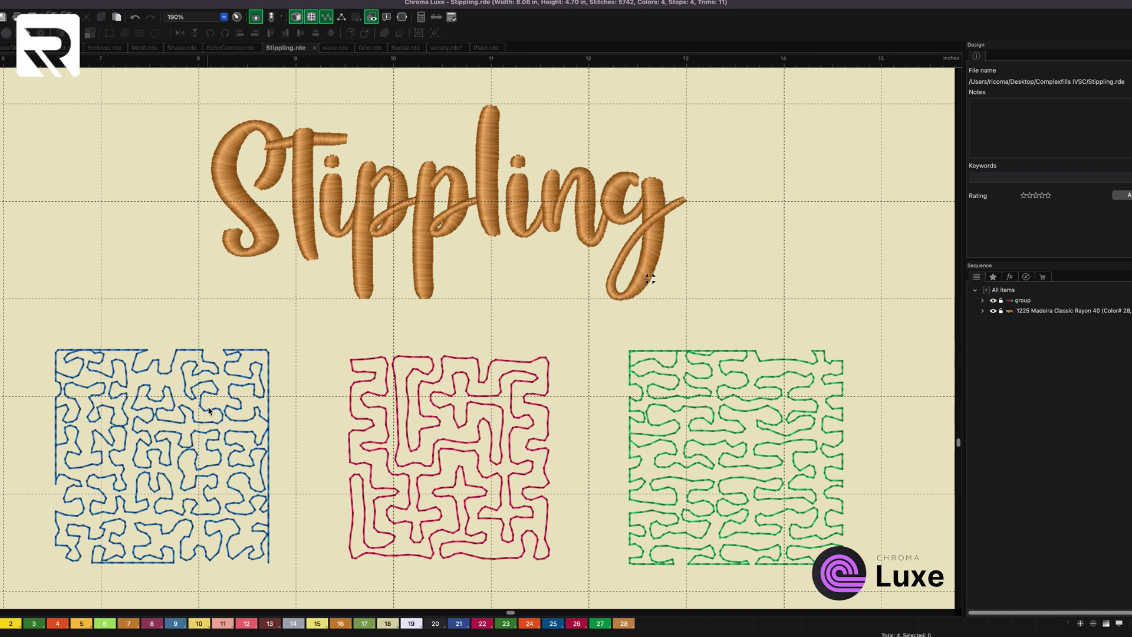
key(super+shift+g)
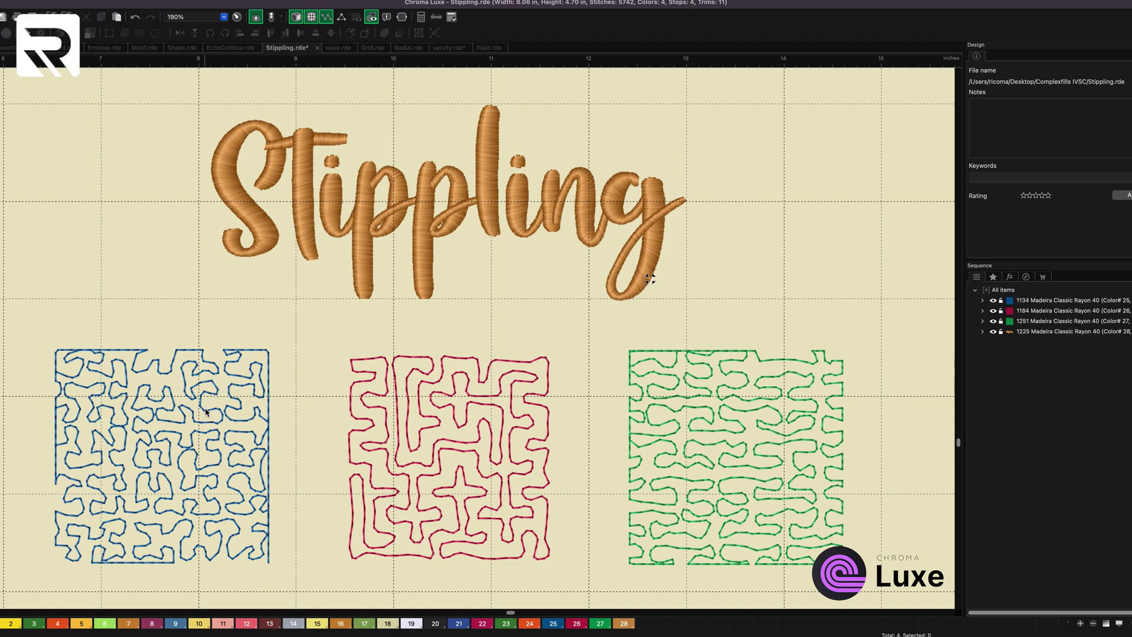
click(206, 407)
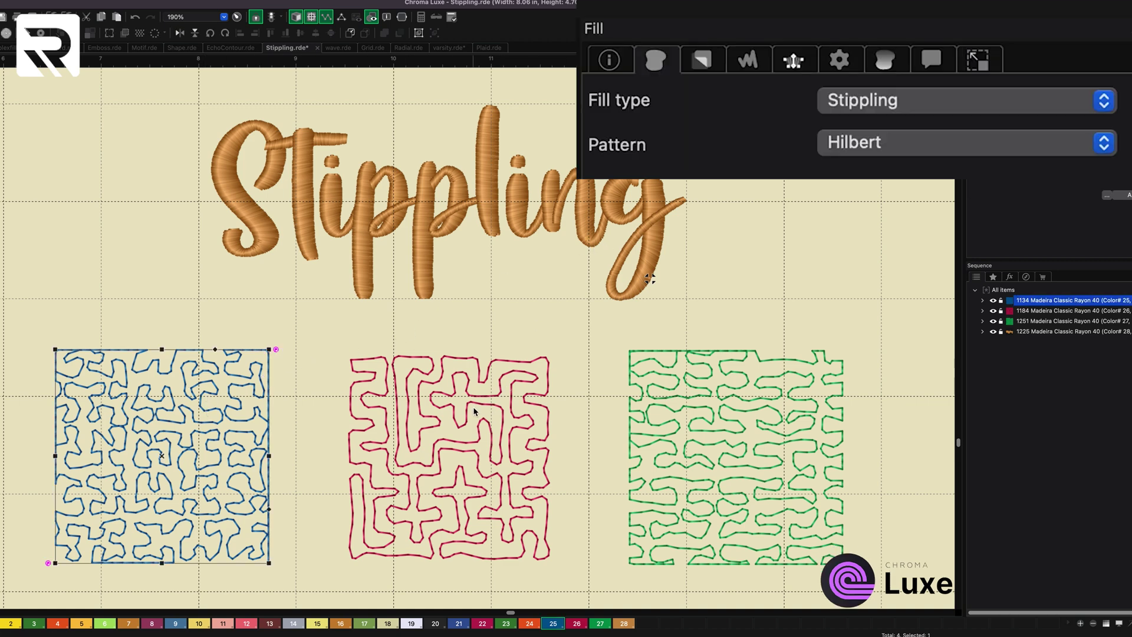
key(Escape)
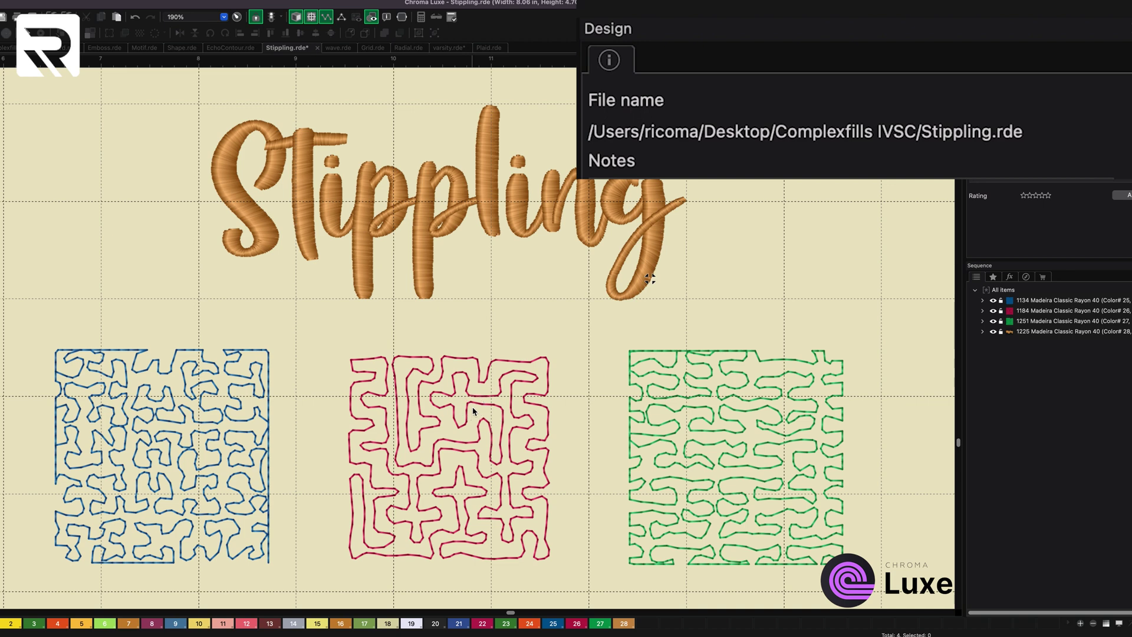
click(474, 411)
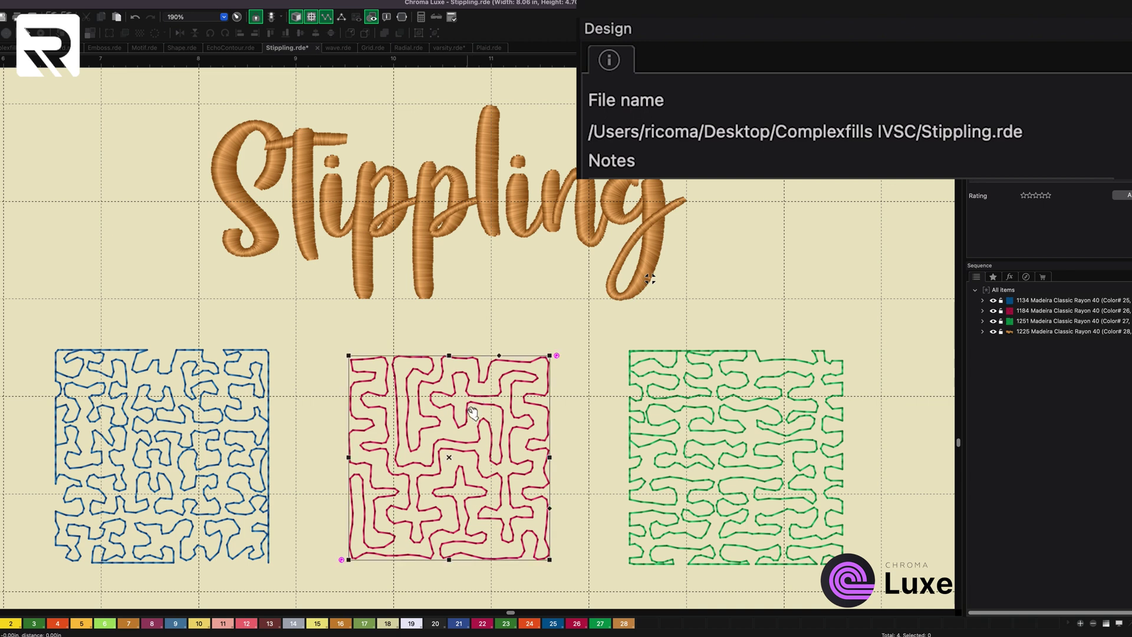
click(687, 403)
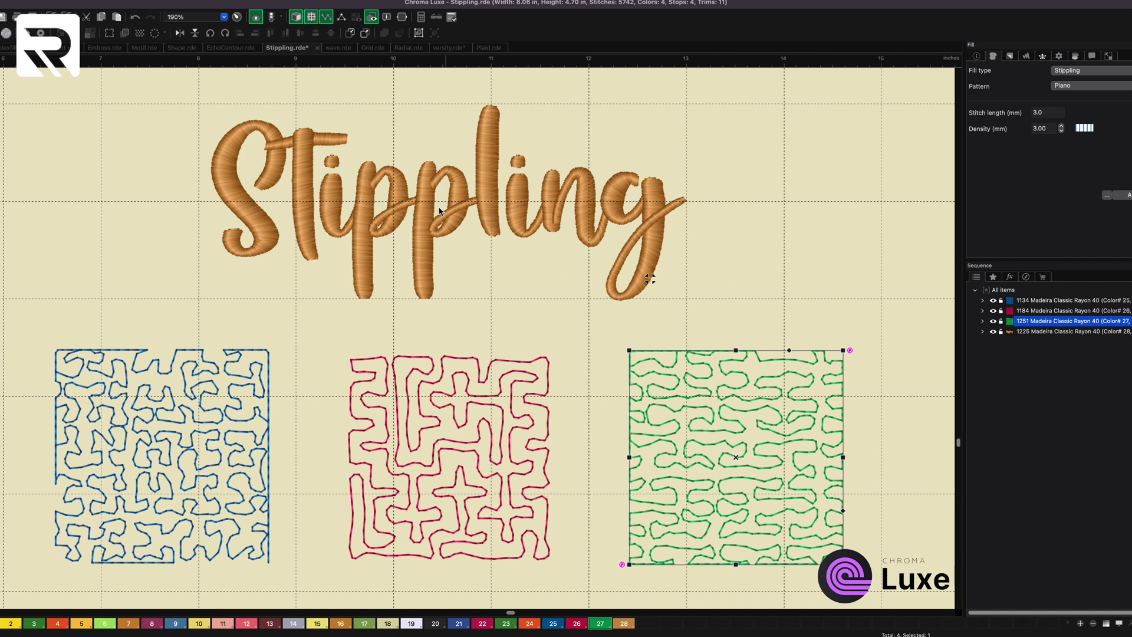
Step: Switch to the wave.rde design and open the first square's Wave fill for outline and angle-line editing
click(335, 50)
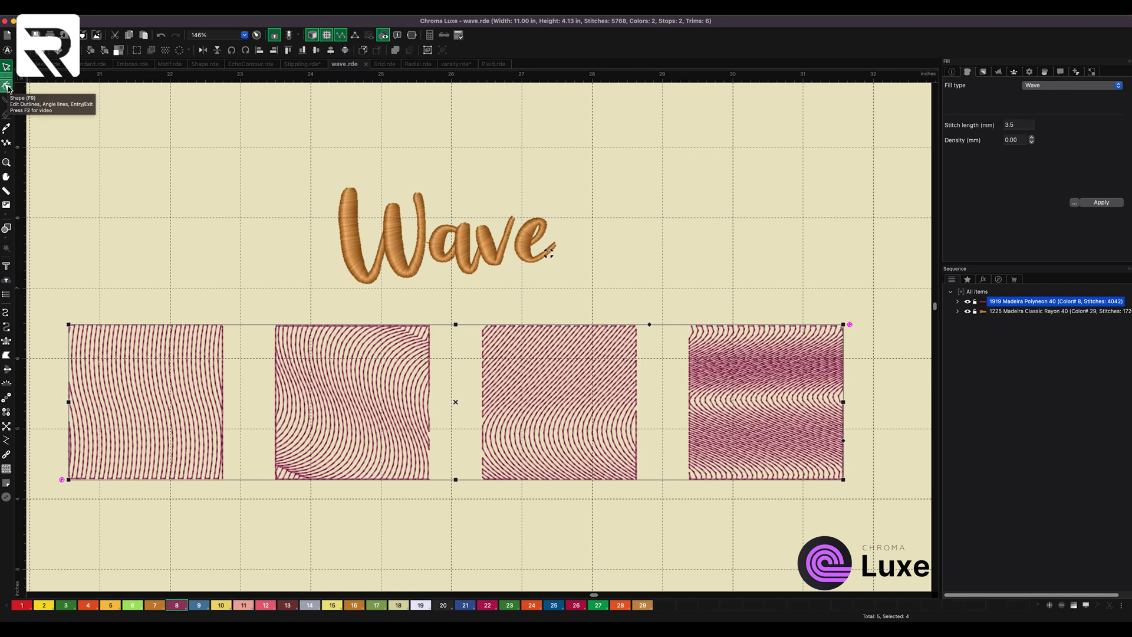
key(F9)
click(161, 384)
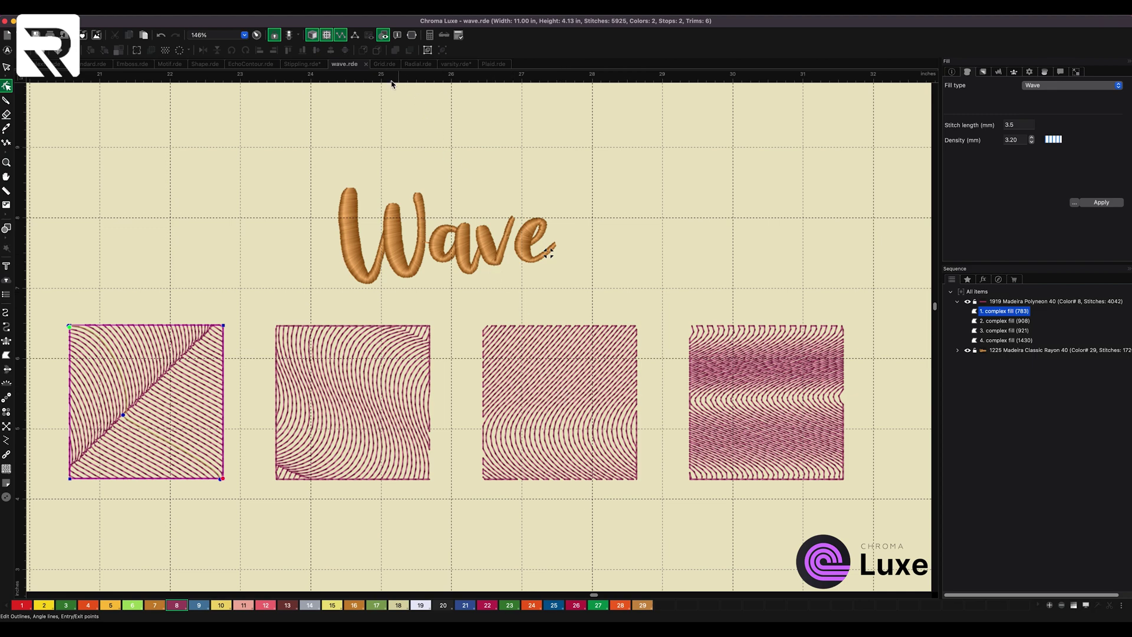
Step: View the Grid.rde design, and preview the stitching sequence of the Varsity fill in varsity.rde up to near its end
click(384, 64)
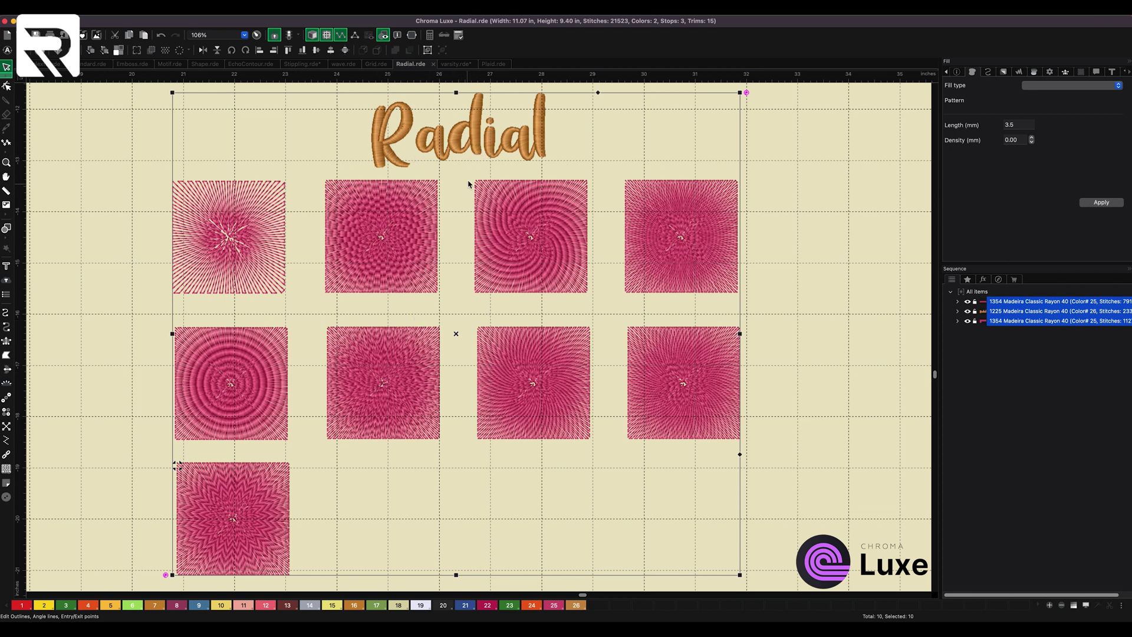
click(456, 63)
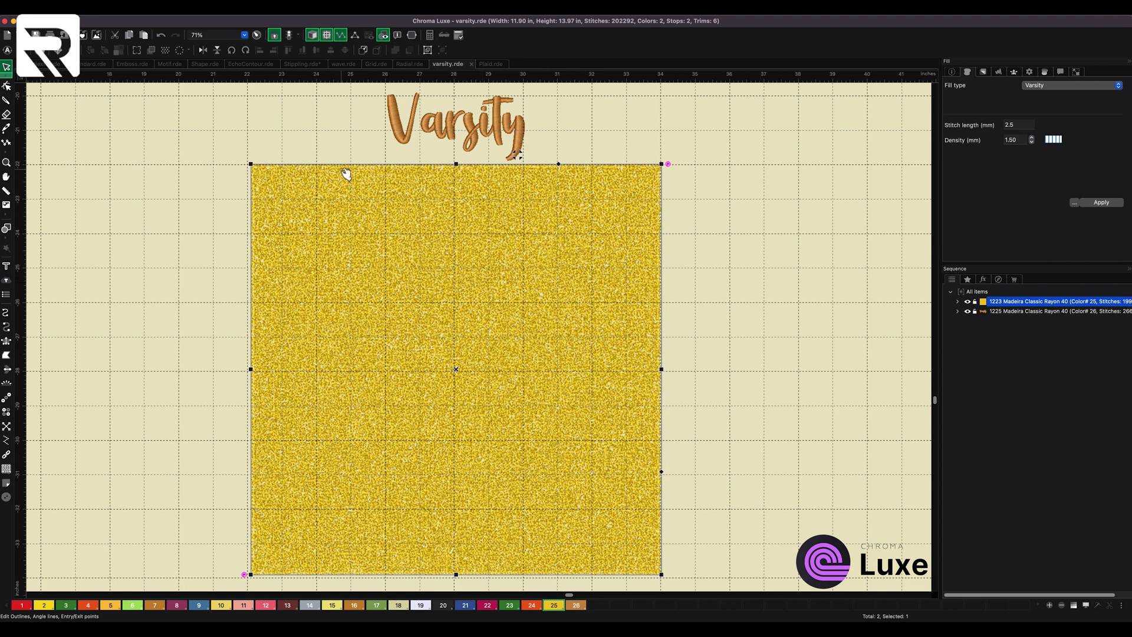
click(255, 35)
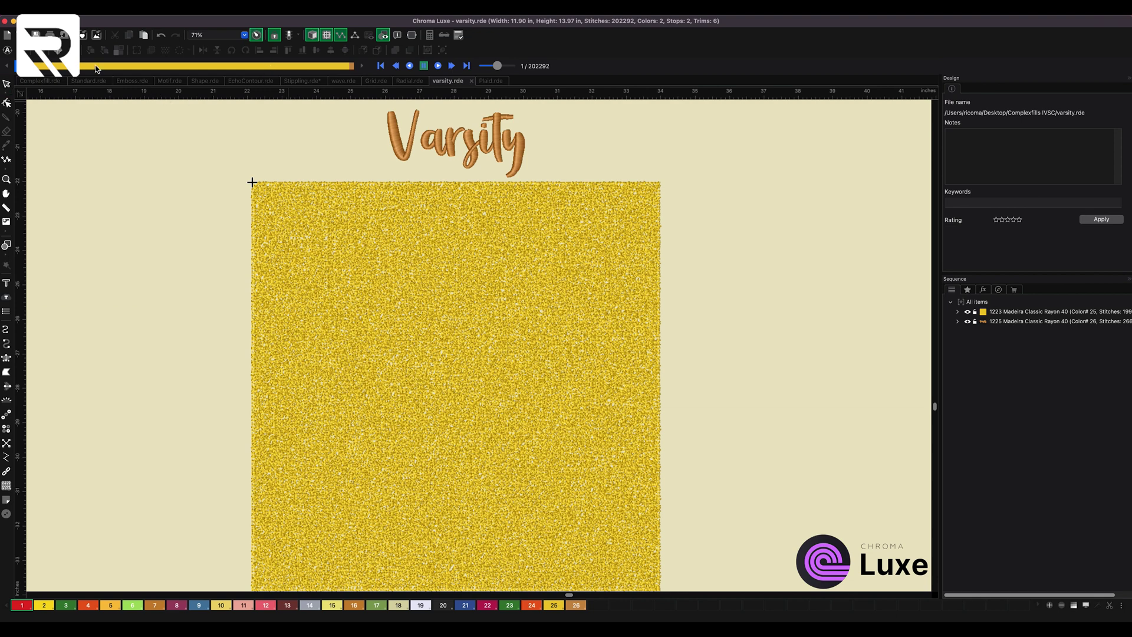
key(space)
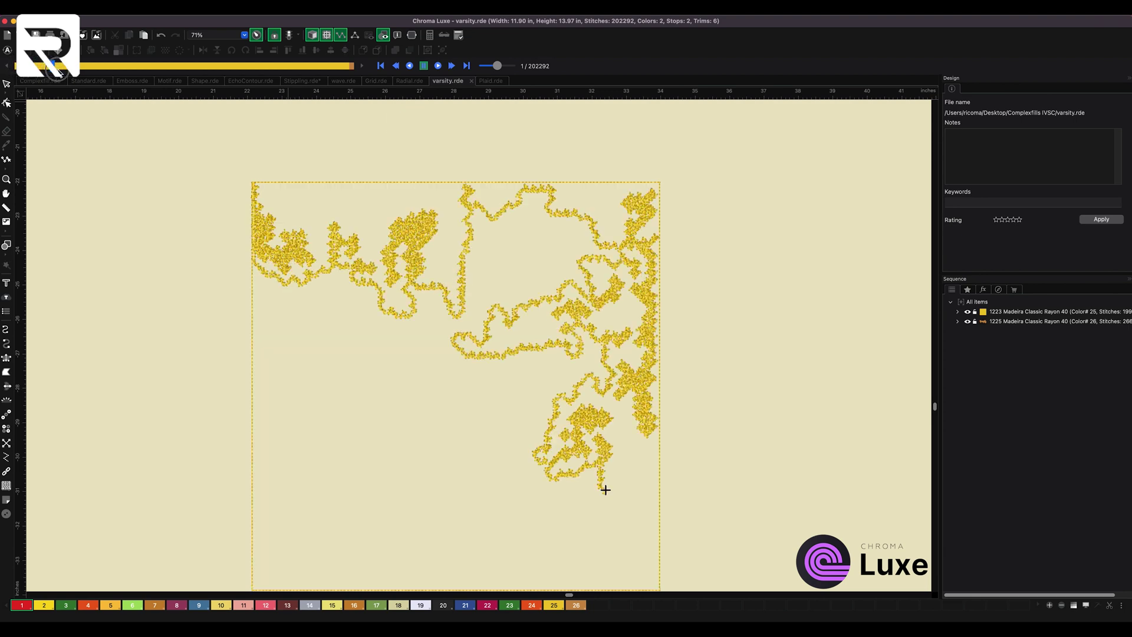
mouse_move(57, 71)
mouse_down()
mouse_move(200, 85)
mouse_move(209, 68)
mouse_move(301, 69)
mouse_up()
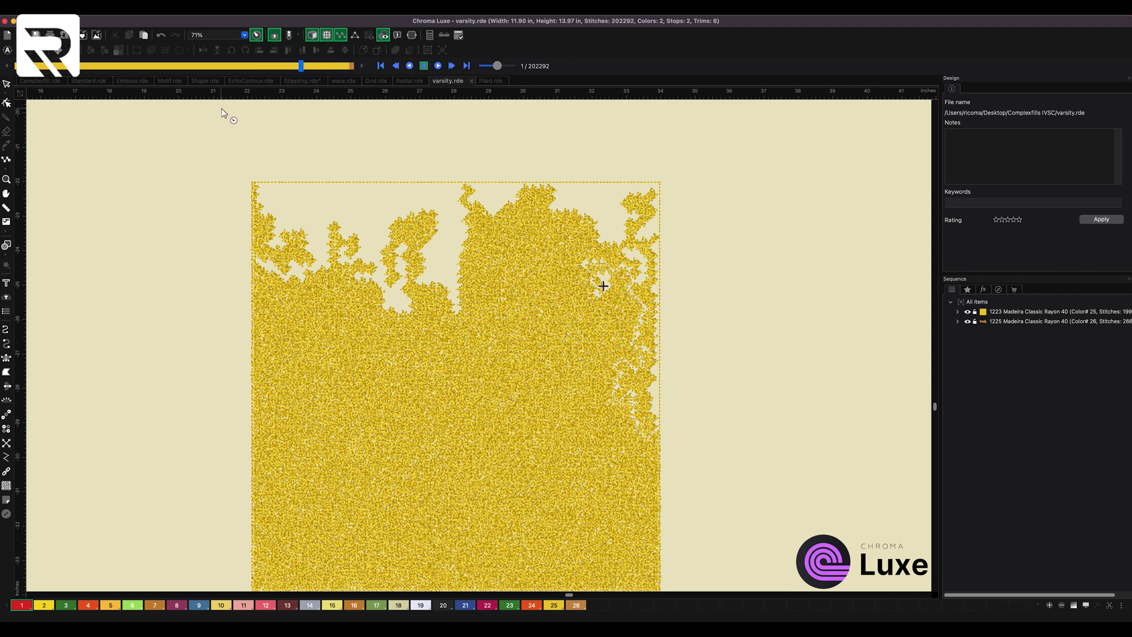
Step: Switch to the Plaid.rde design and inspect the blue, red, green and orange Plaid samples in the upper row
click(486, 82)
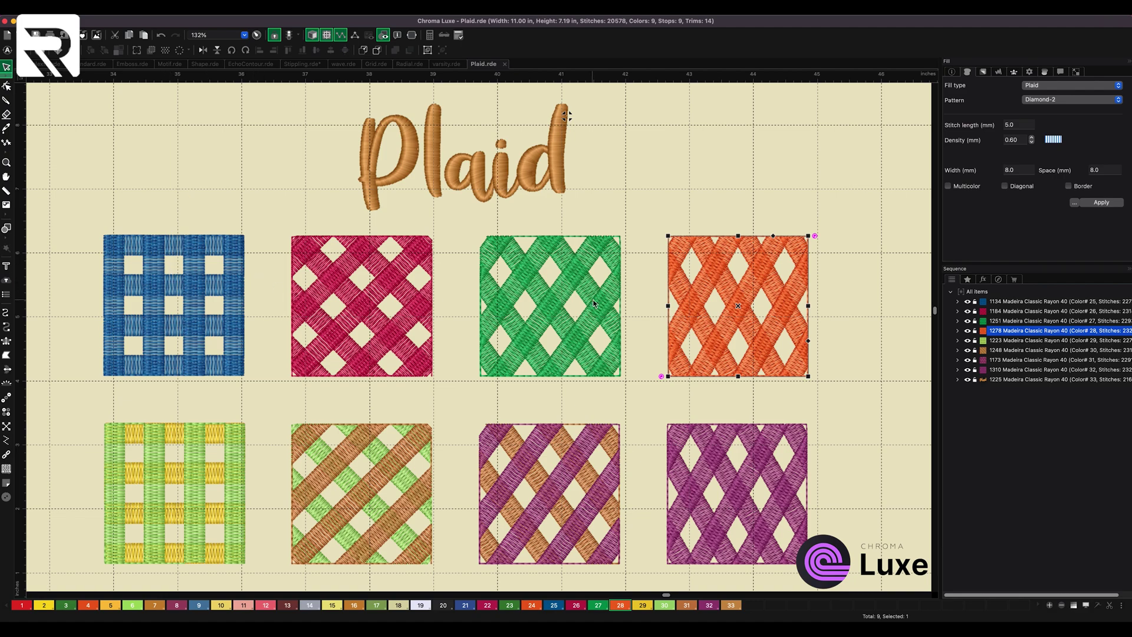
key(Tab)
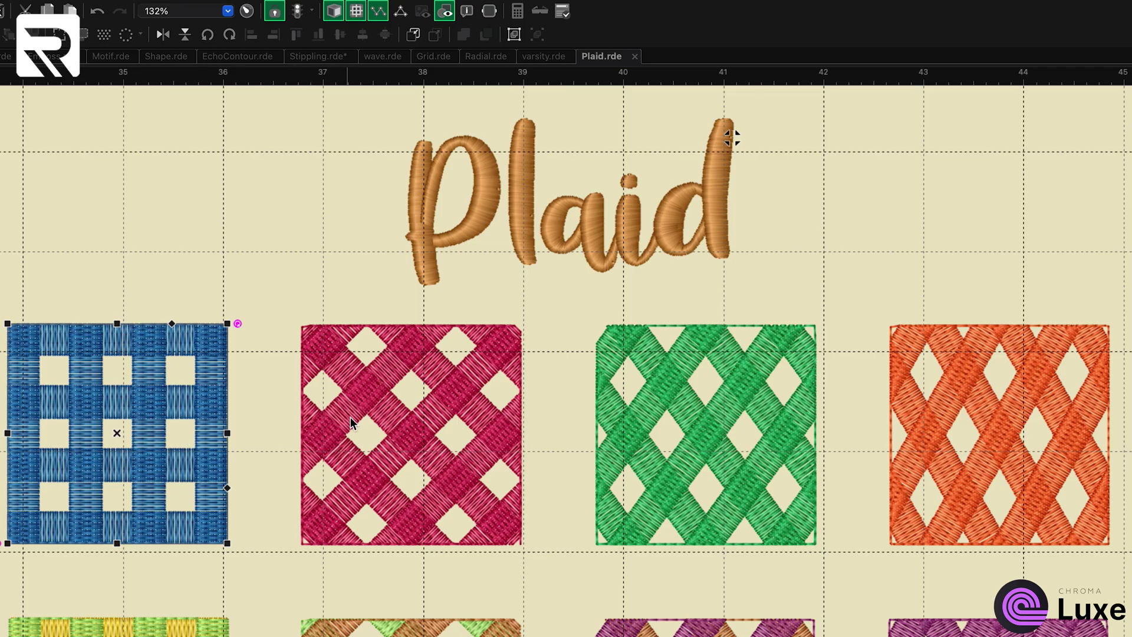
click(350, 416)
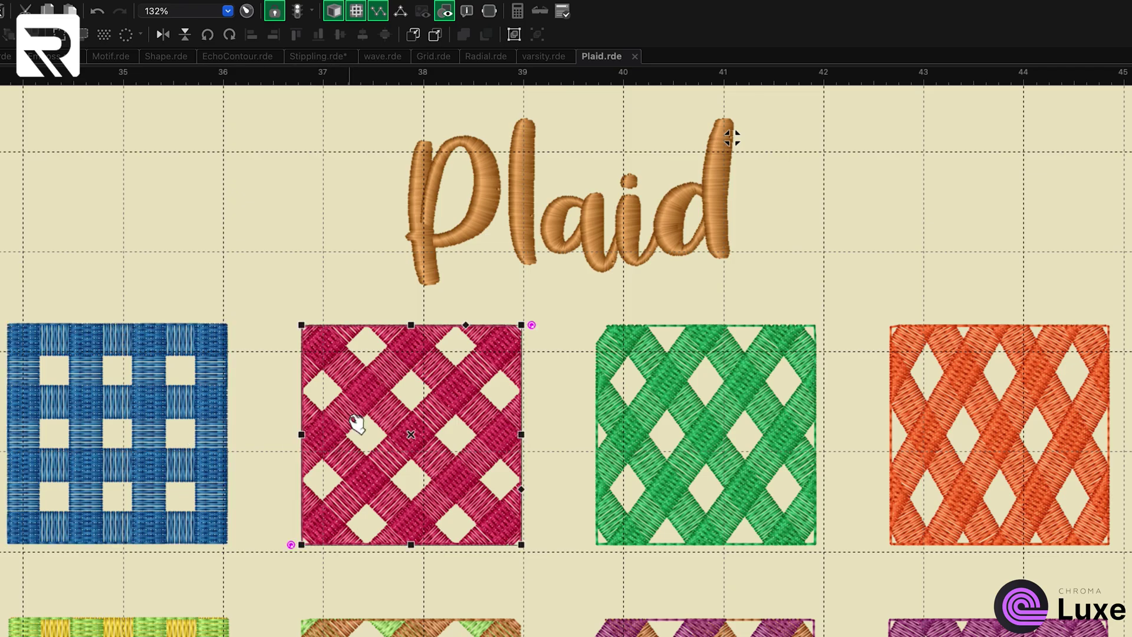
click(678, 458)
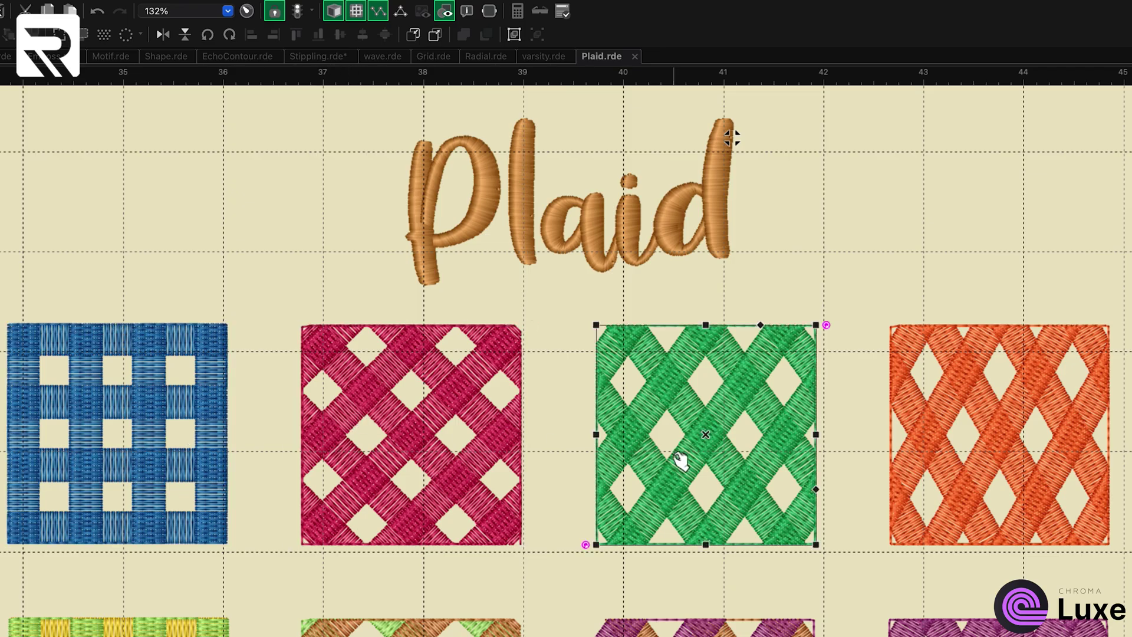
click(932, 446)
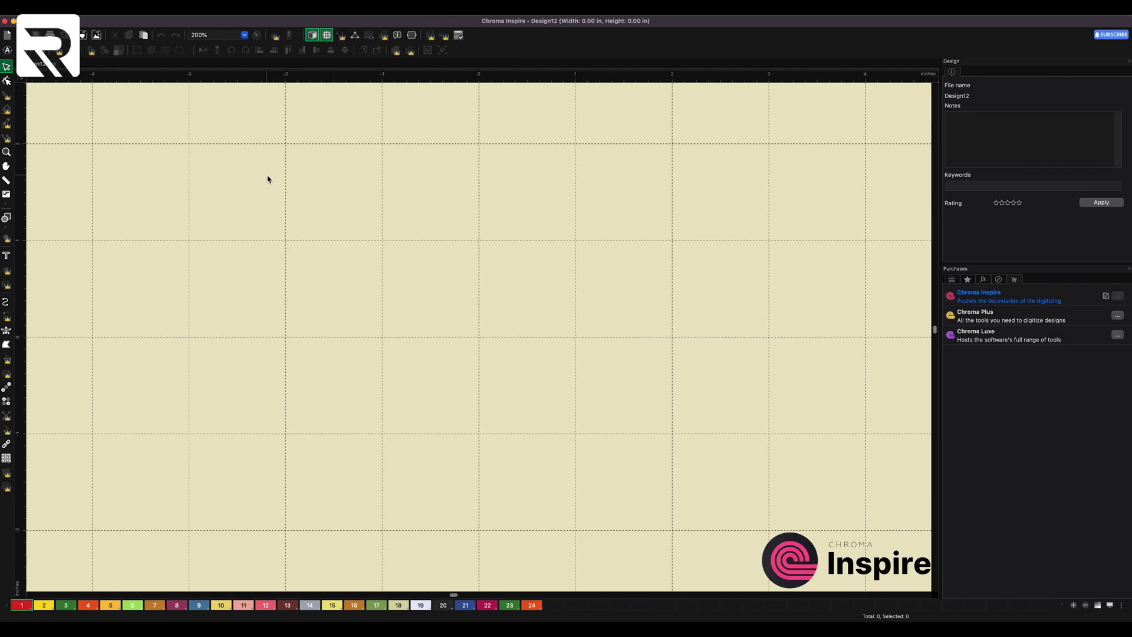
Step: In Chroma Inspire, draw a circle outline about 2.12 in in diameter near the centre of the blank design
click(7, 219)
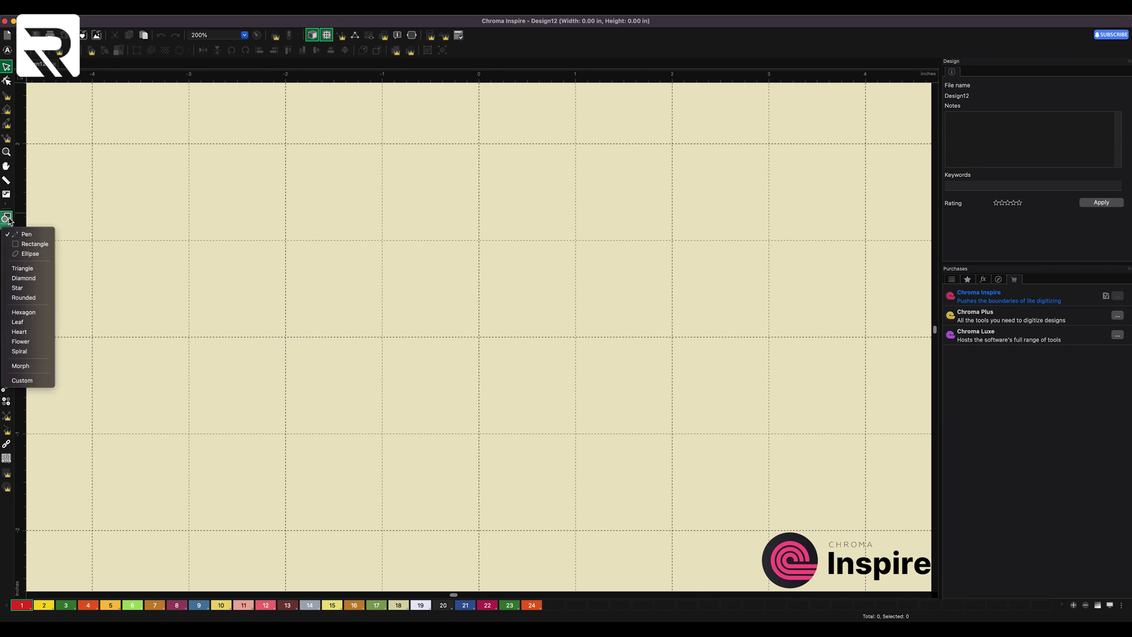
click(29, 255)
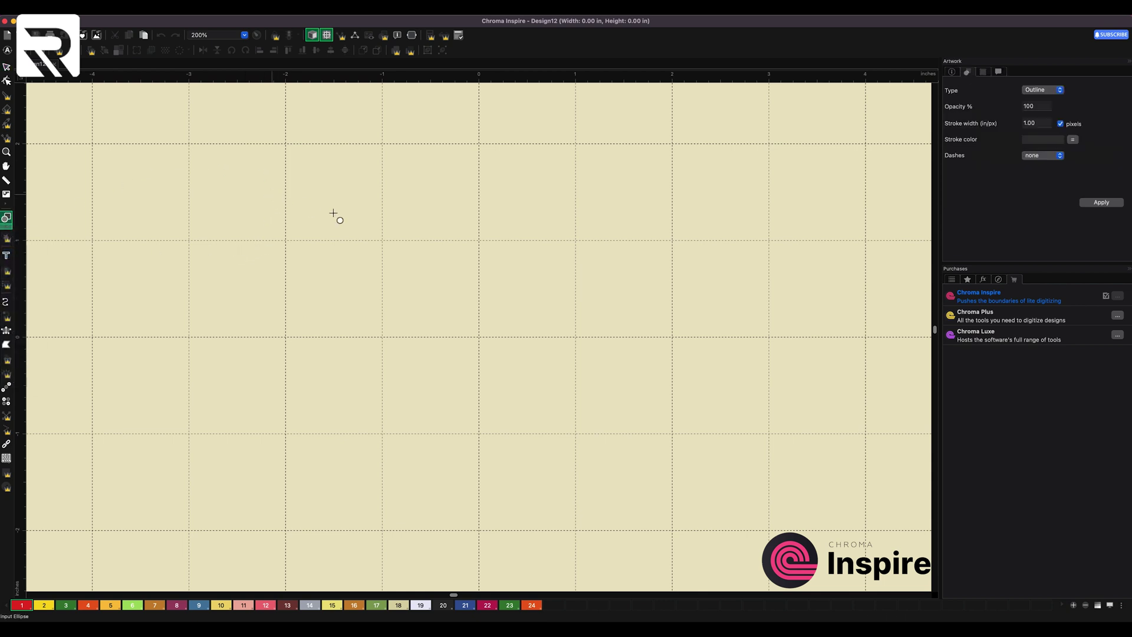
drag(379, 215, 570, 419)
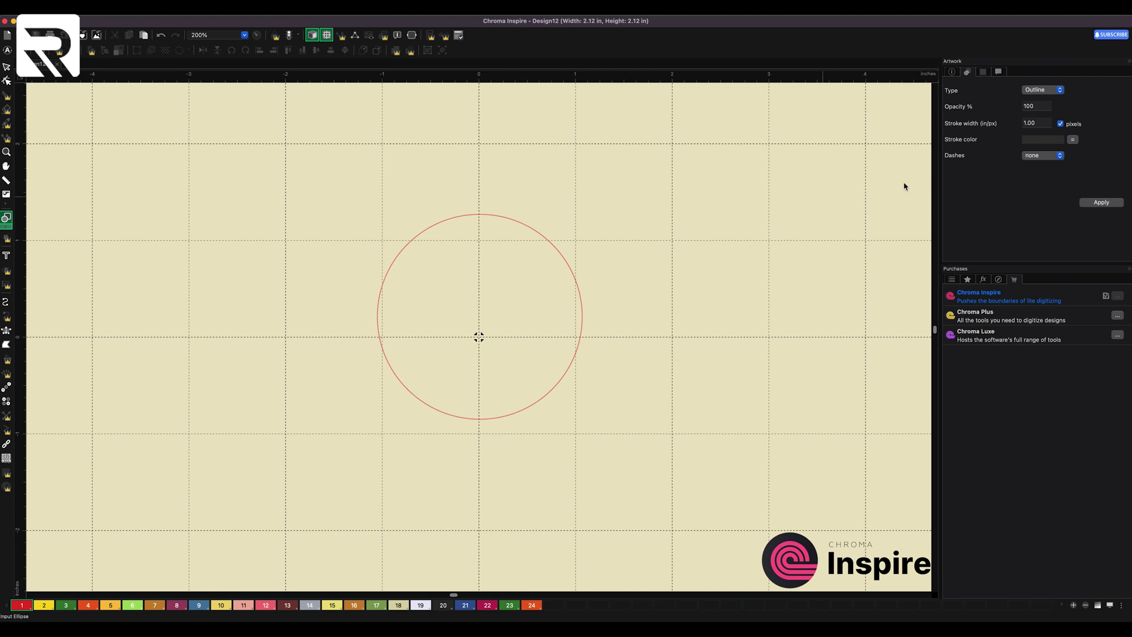
key(Escape)
Step: Set the circle's artwork type to Fill and auto-digitize it into stitches
click(1038, 90)
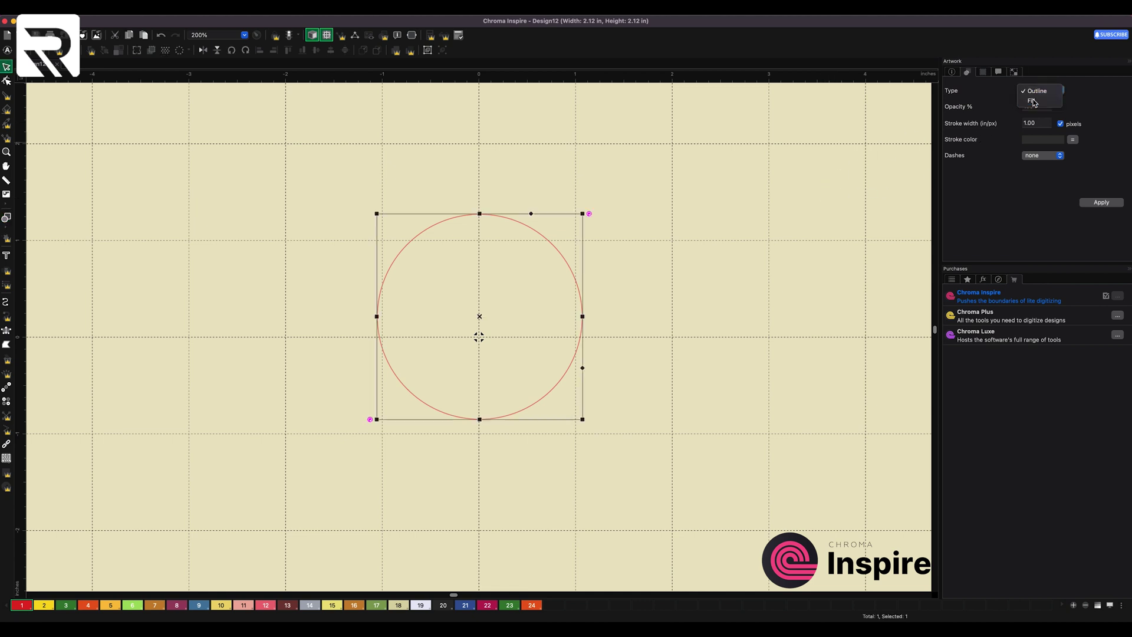
click(1034, 100)
click(1102, 203)
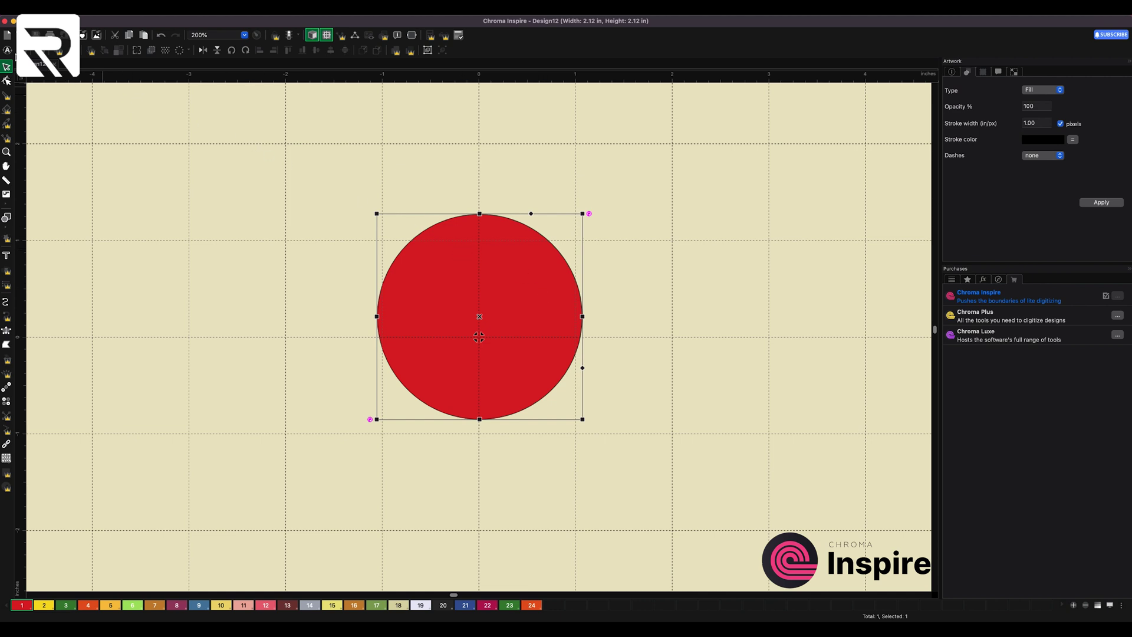
click(11, 52)
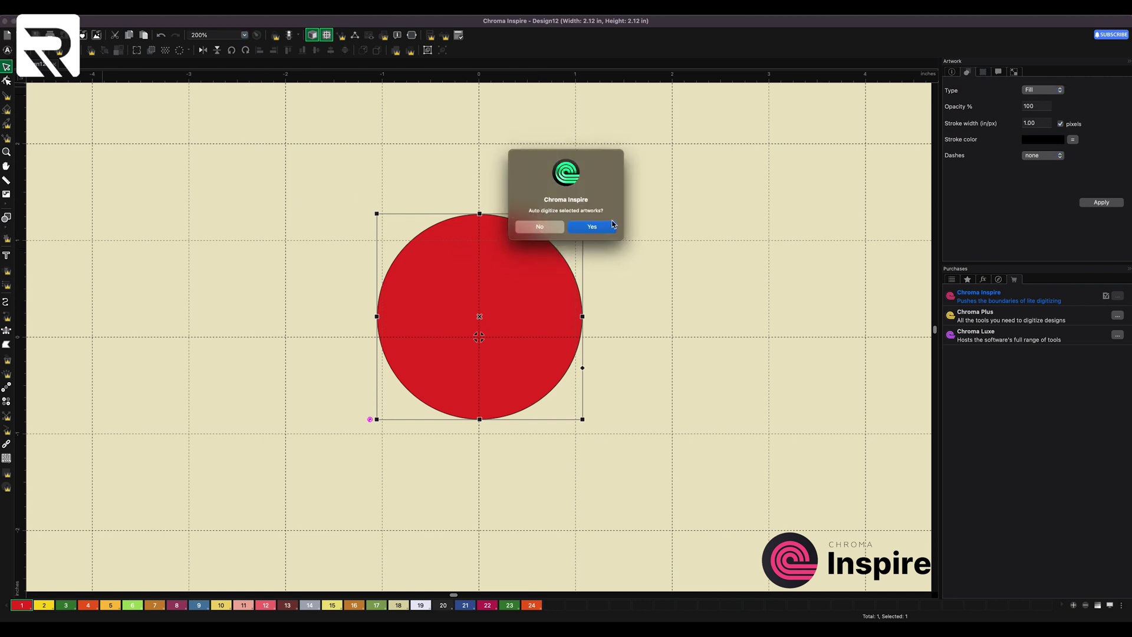
click(611, 225)
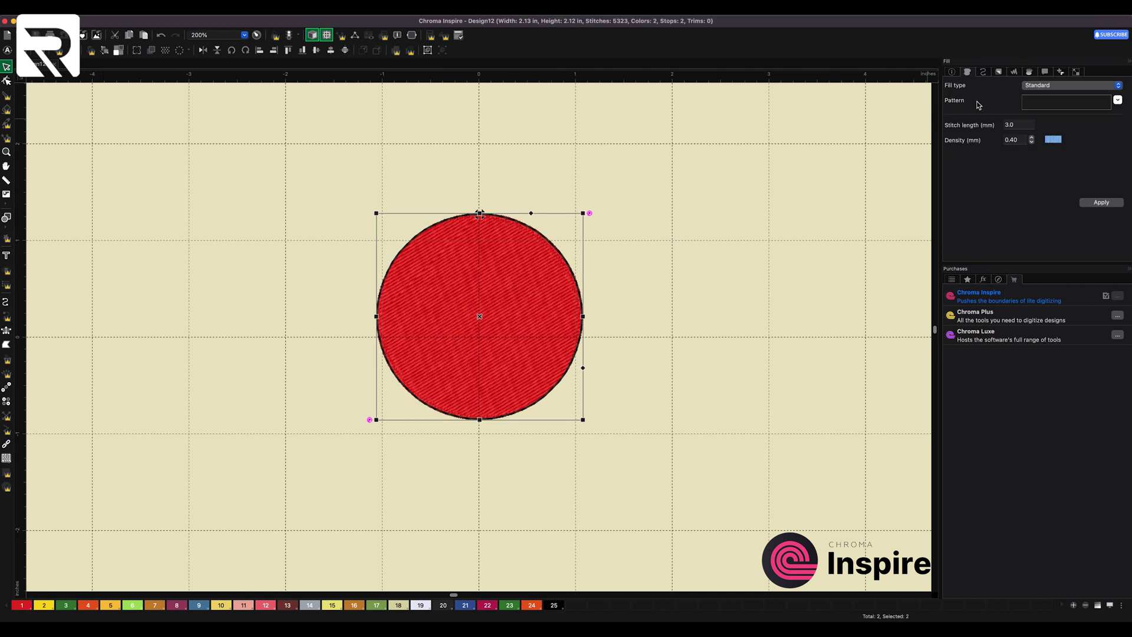
Step: View the fill types available for the digitized circle and the pattern choices of its Standard fill
click(1035, 86)
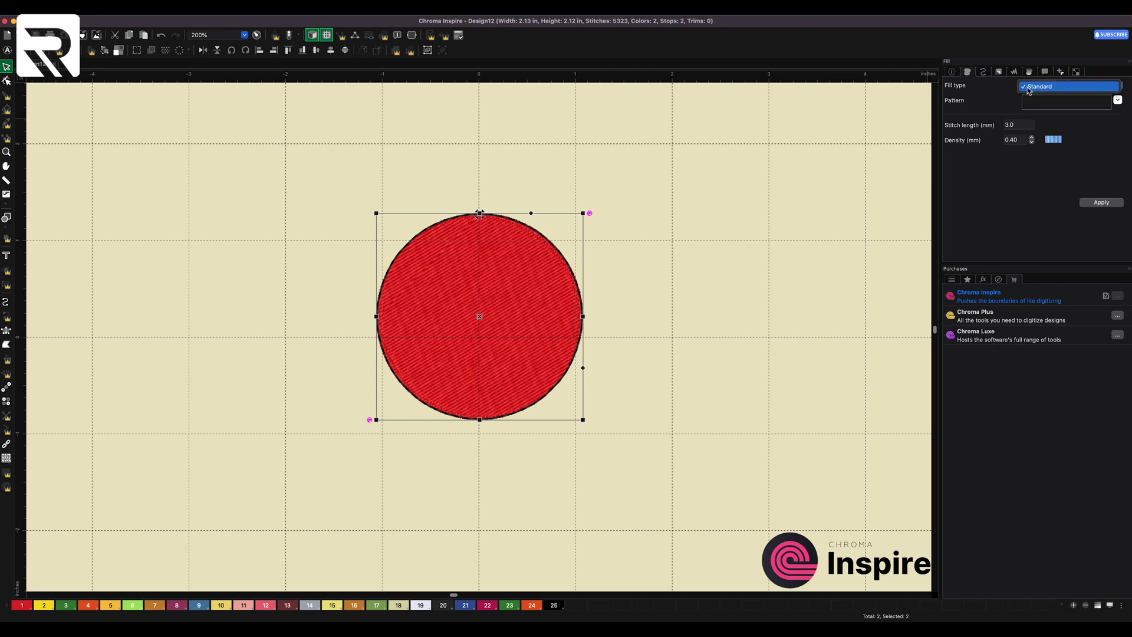
click(1018, 90)
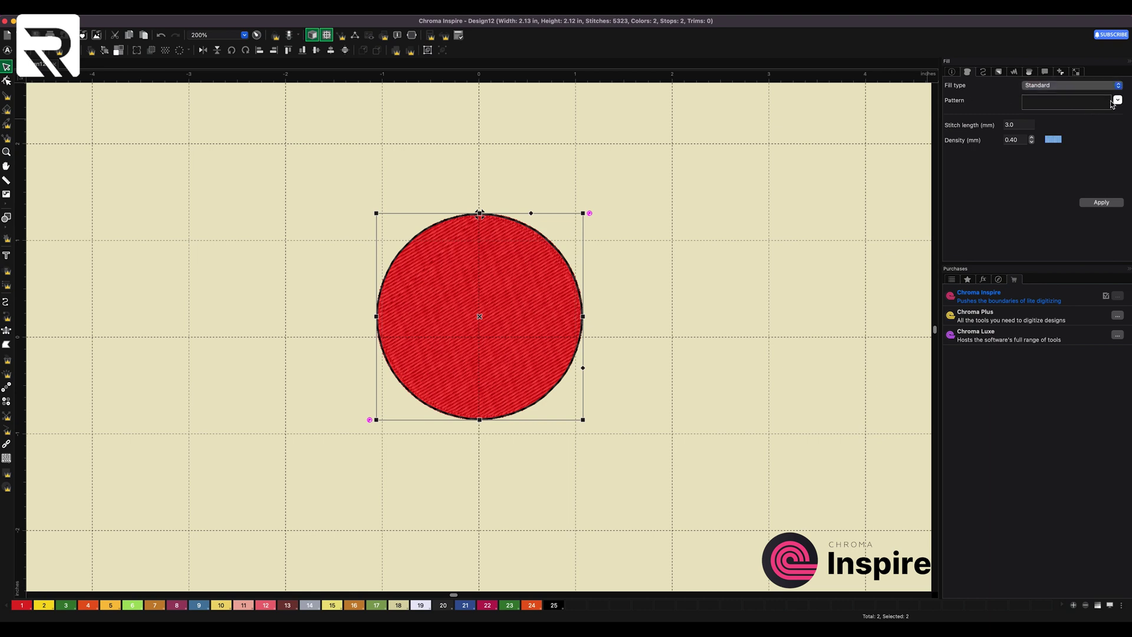
click(504, 257)
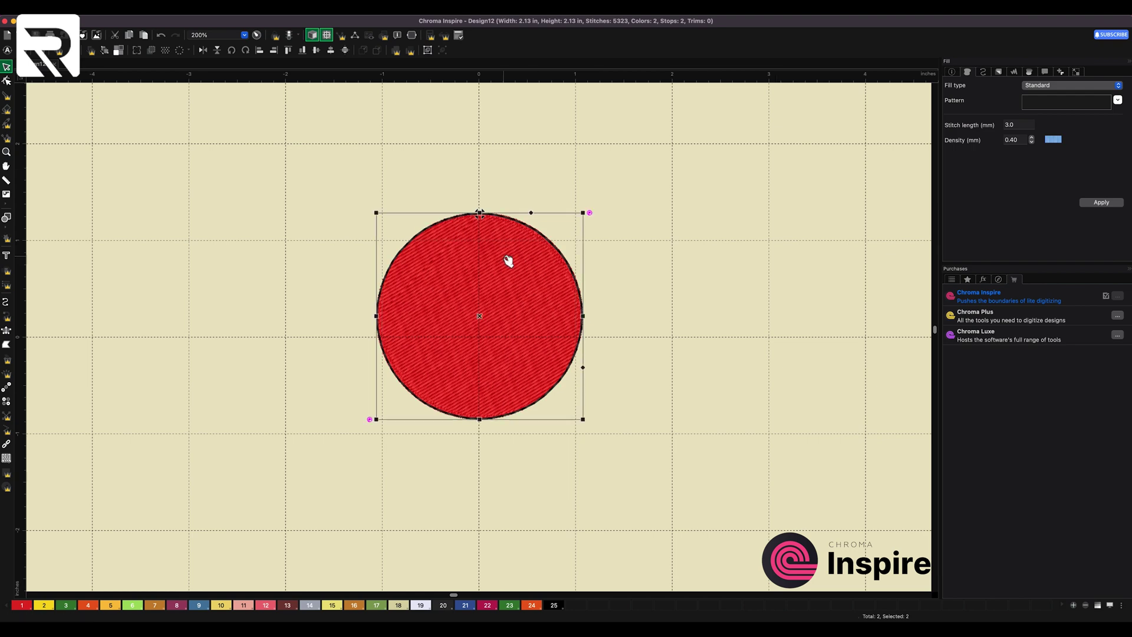
click(1036, 102)
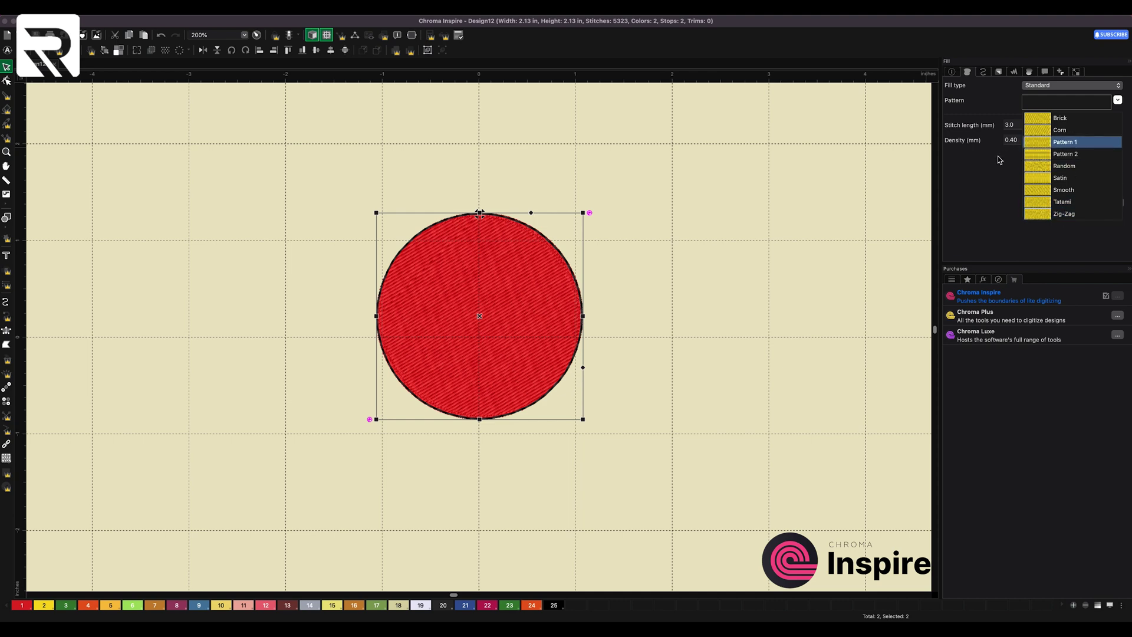
key(Return)
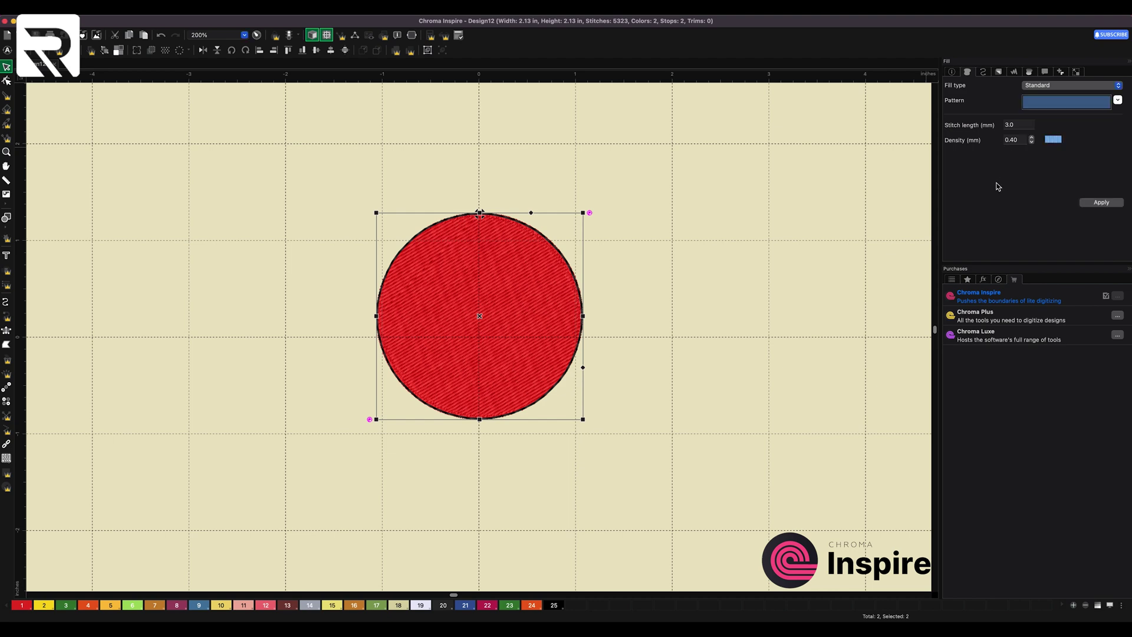